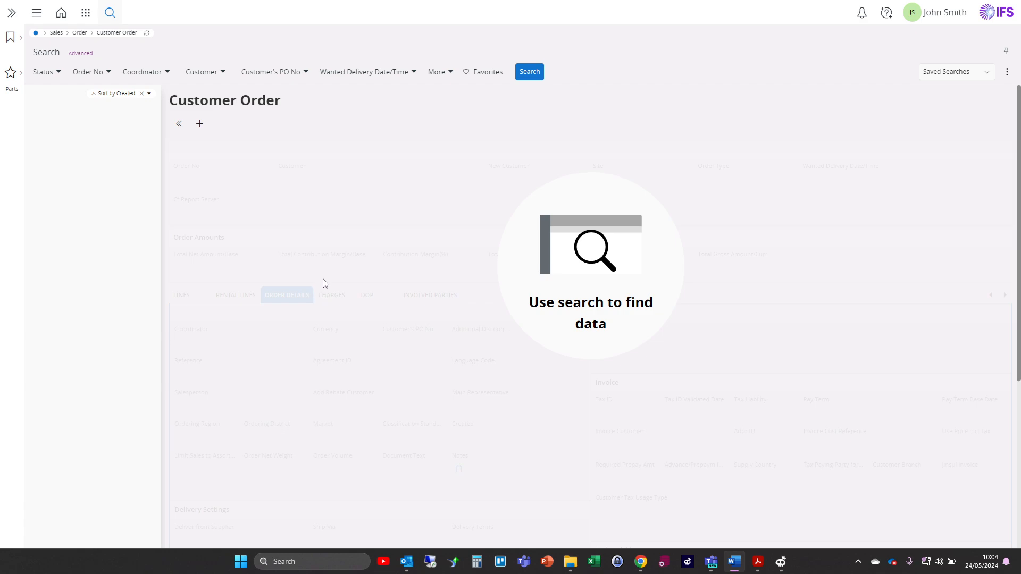
- Search the customer orders for customer DARE (Deals R Done Limited)
click(208, 73)
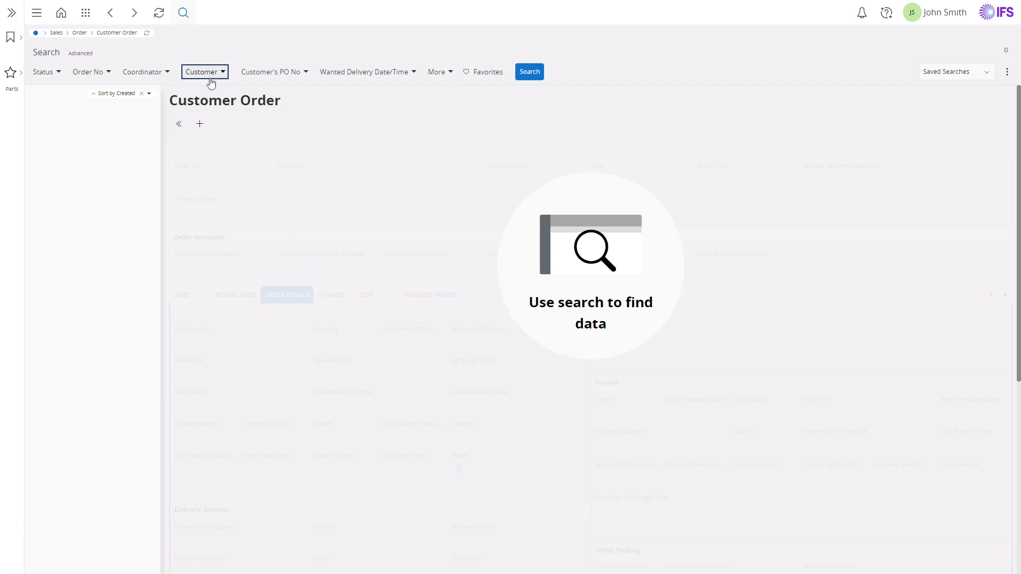
click(216, 122)
text(DARE)
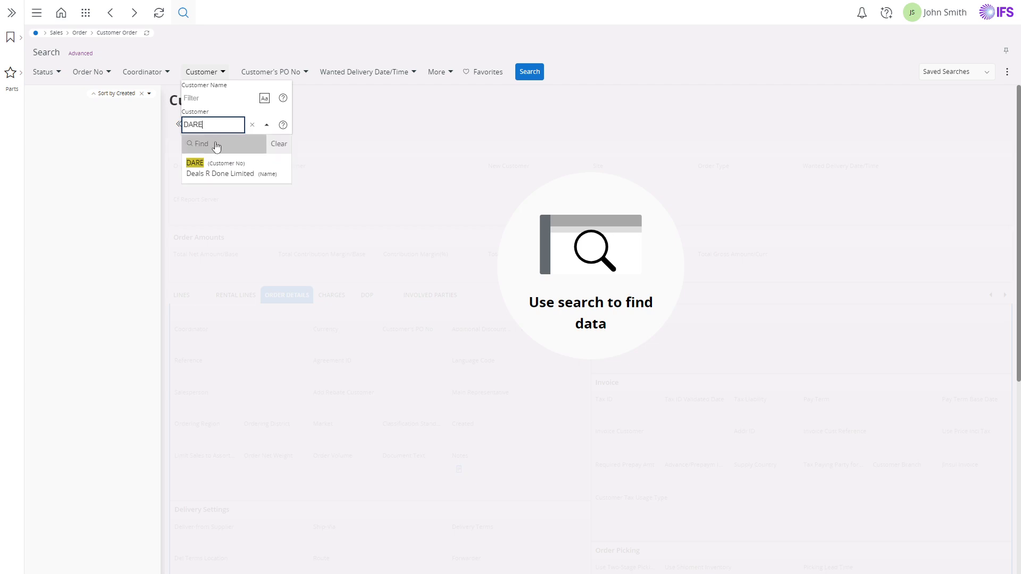
click(213, 166)
click(554, 74)
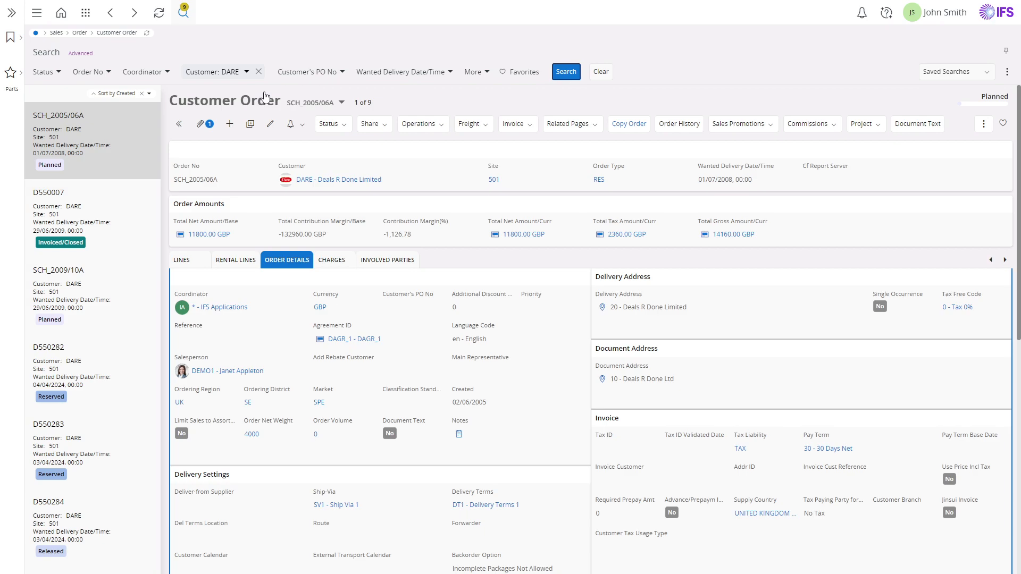
- Select the first customer order from the order list and hide the record selector side panel
click(341, 102)
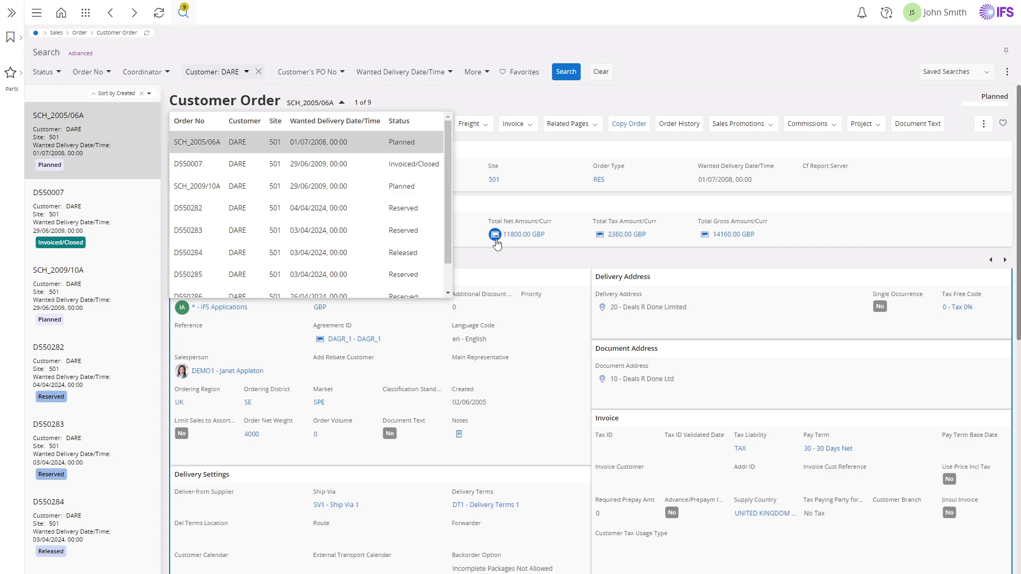
click(191, 145)
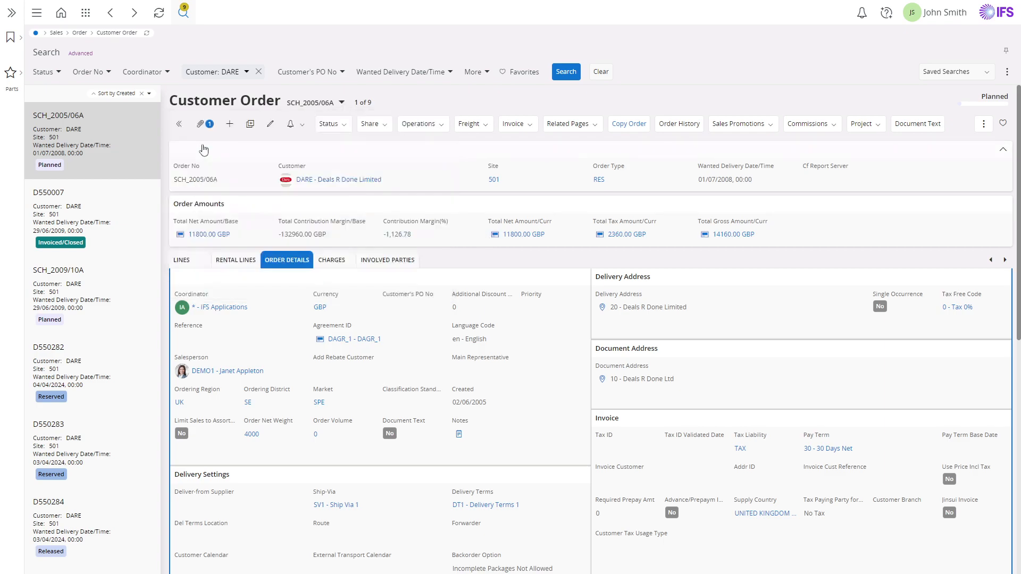
click(179, 127)
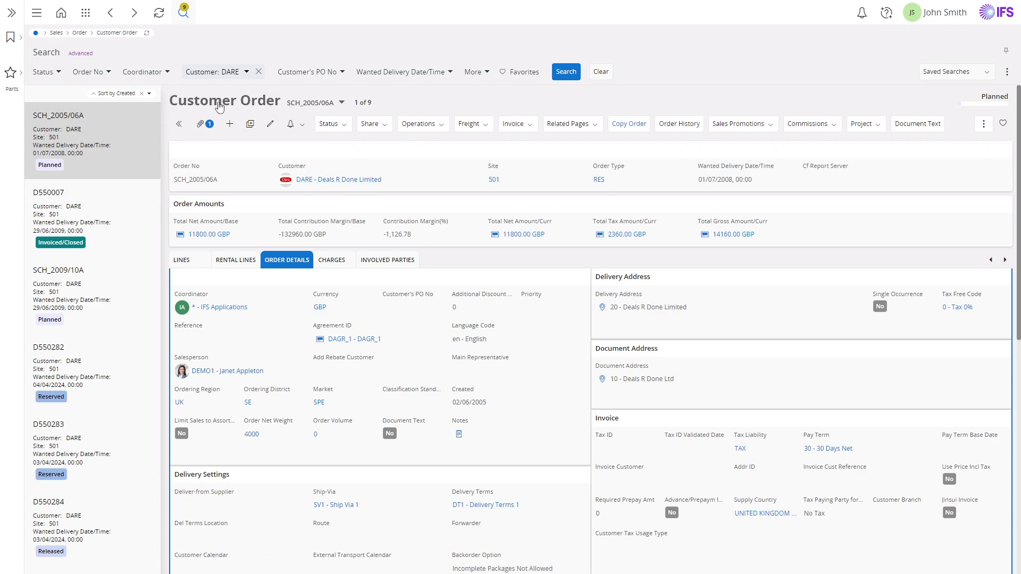
- Browse the sort options of the record list, filter them by "or", and look at the order's attachments
click(150, 95)
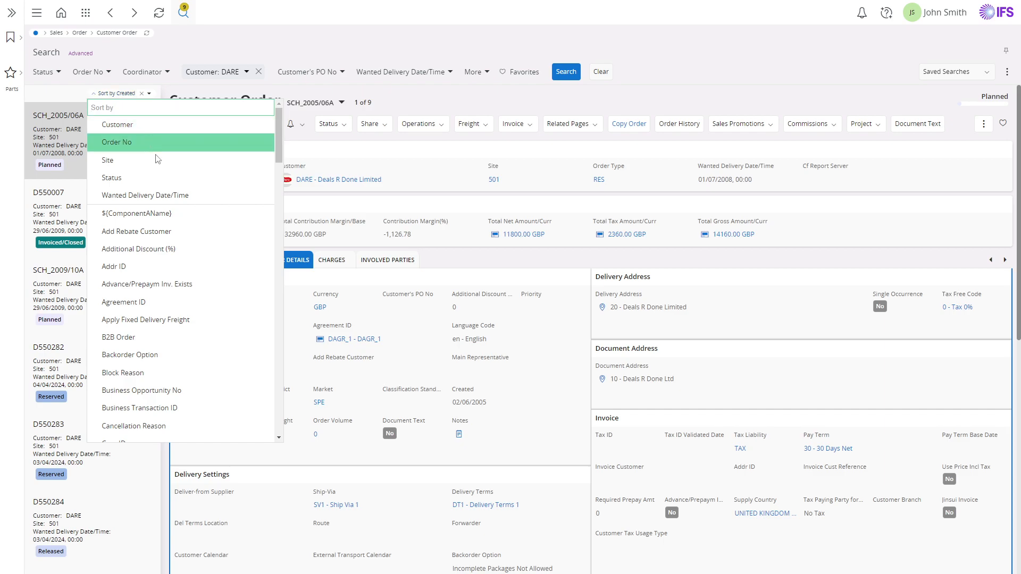
scroll(168, 197, down, 4)
scroll(172, 204, down, 5)
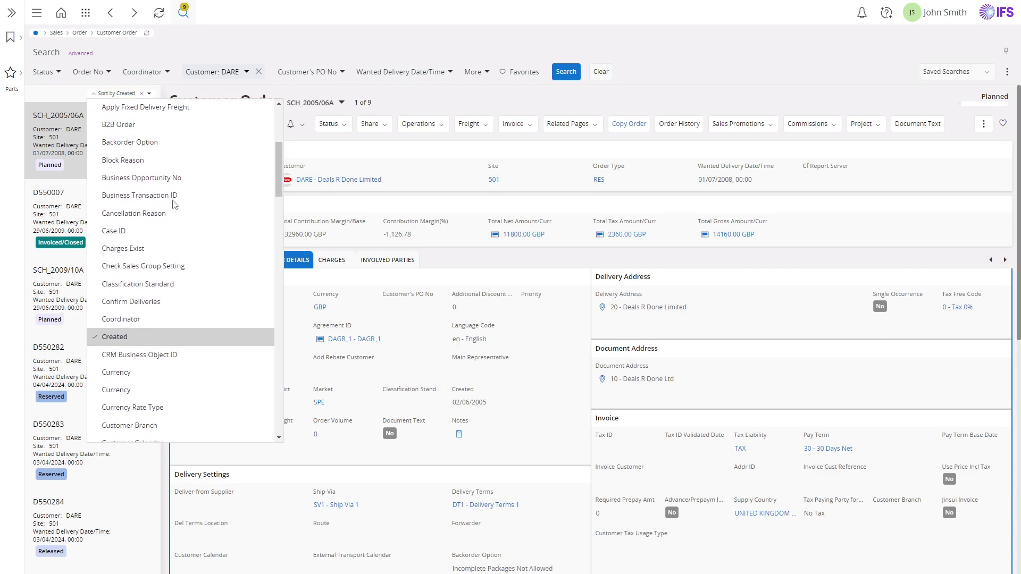
scroll(173, 205, up, 10)
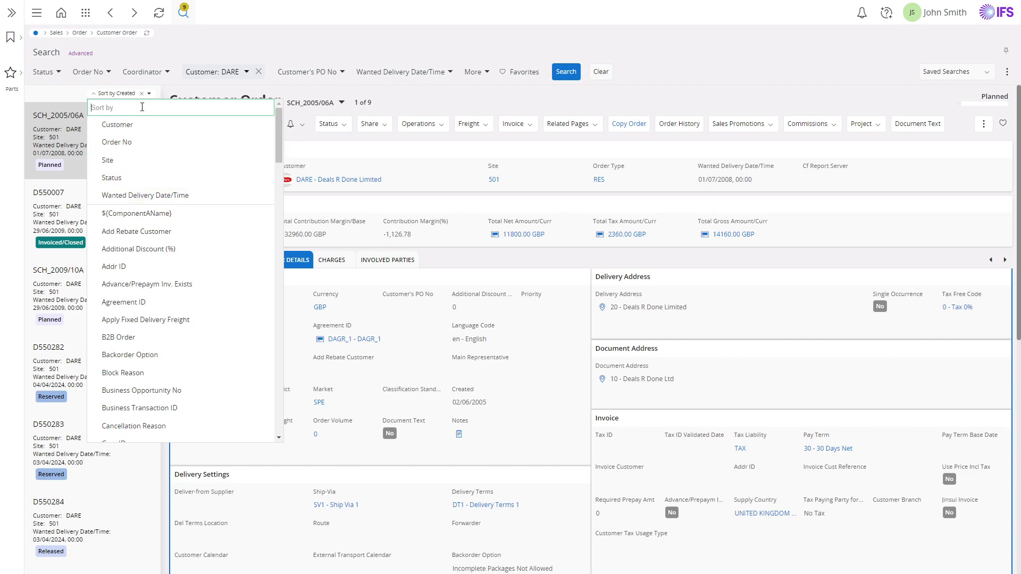
text(or)
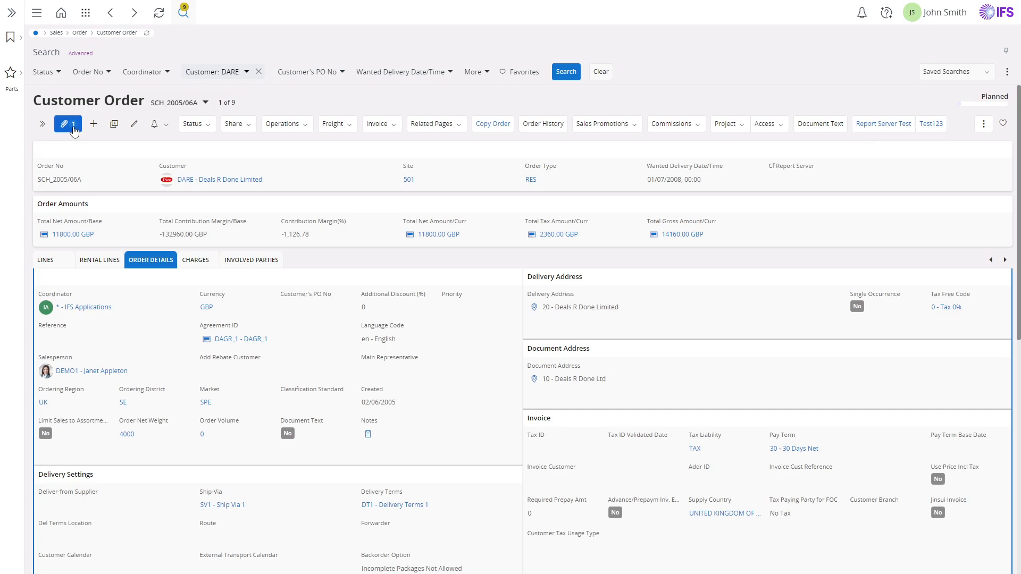
click(64, 124)
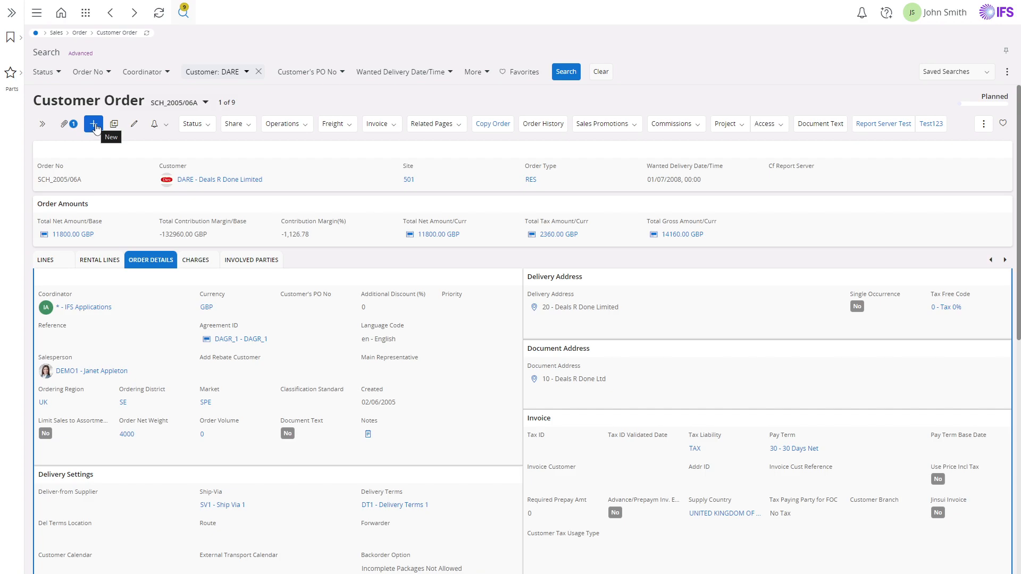
- Start a new customer order record and discard it without filling it in
click(93, 125)
click(246, 180)
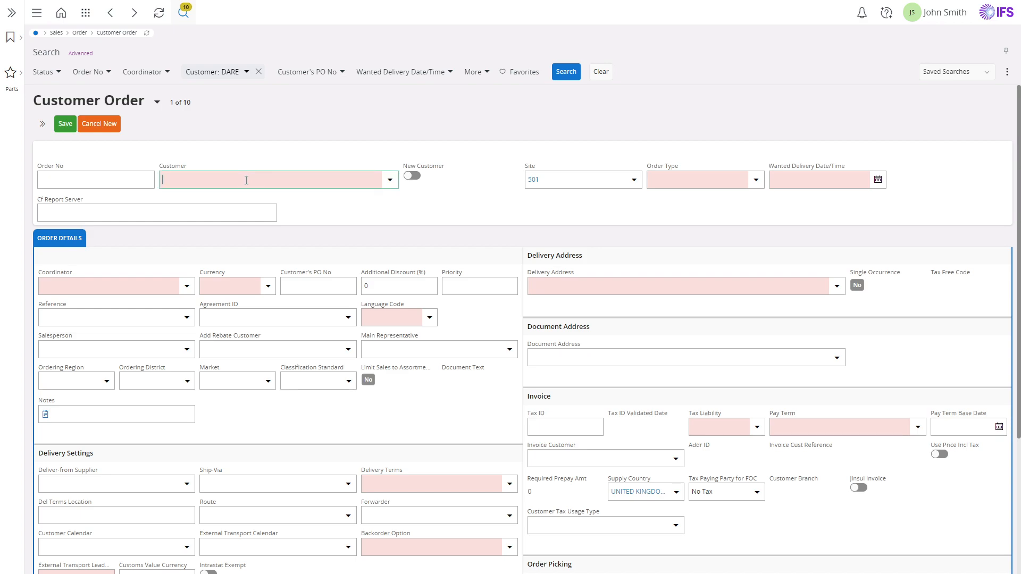
click(97, 126)
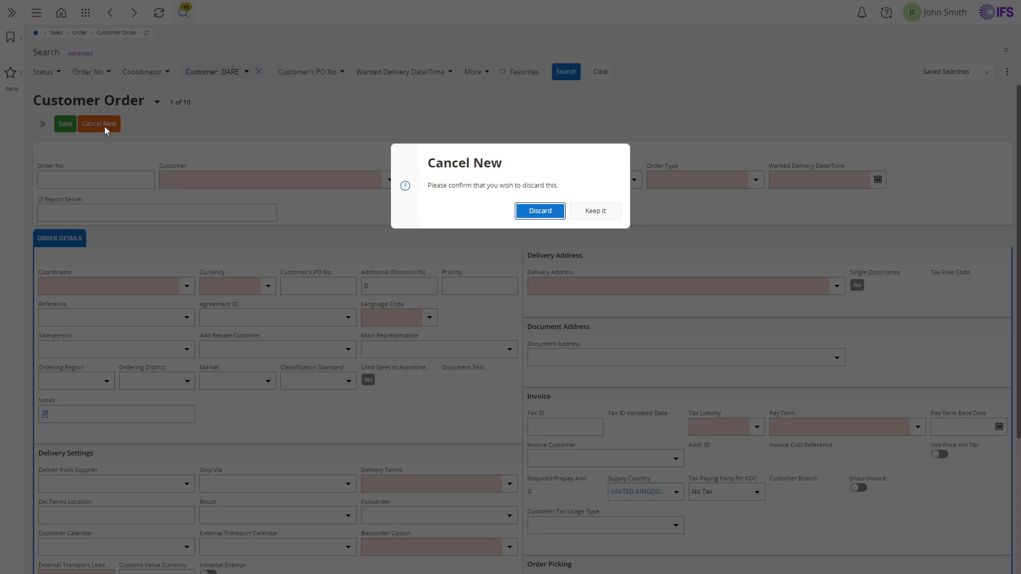
click(538, 212)
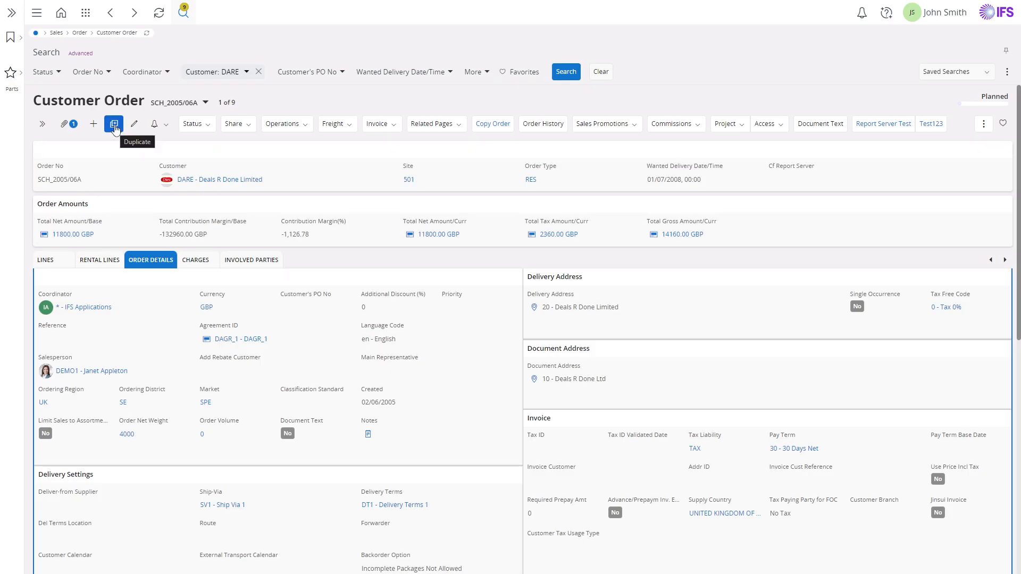
- Duplicate the current customer order and discard the copy without saving
click(114, 125)
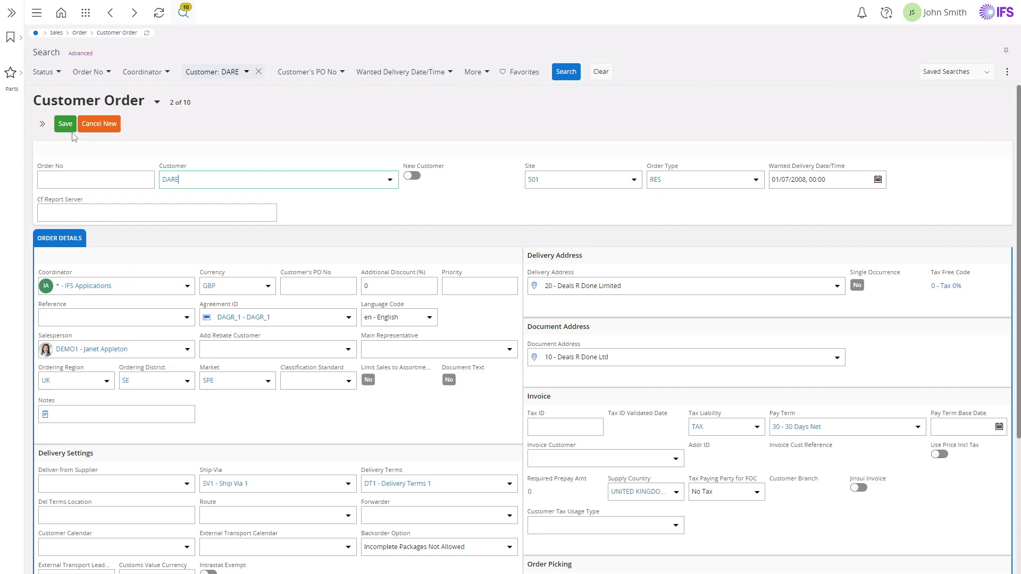
click(101, 126)
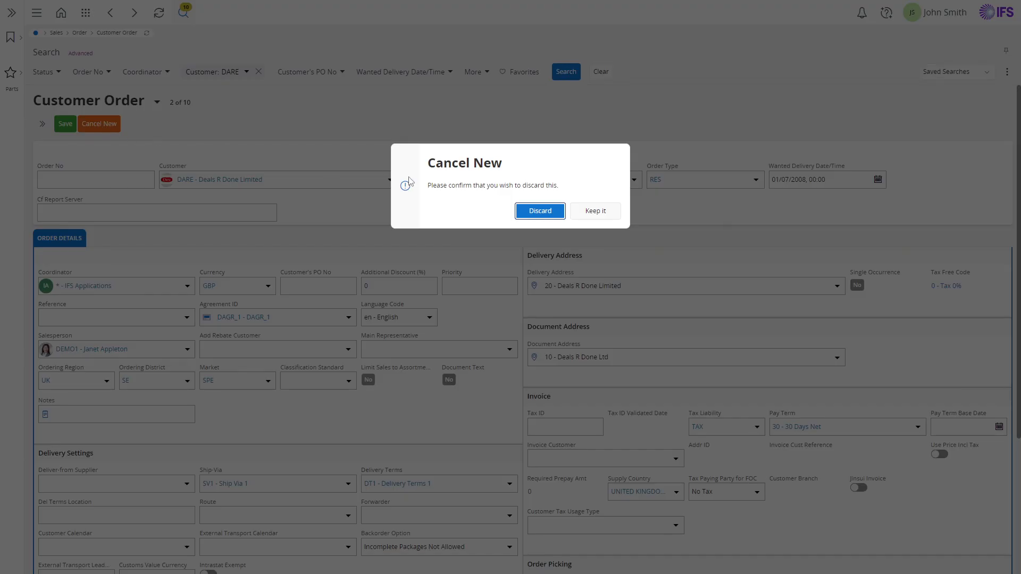
click(548, 217)
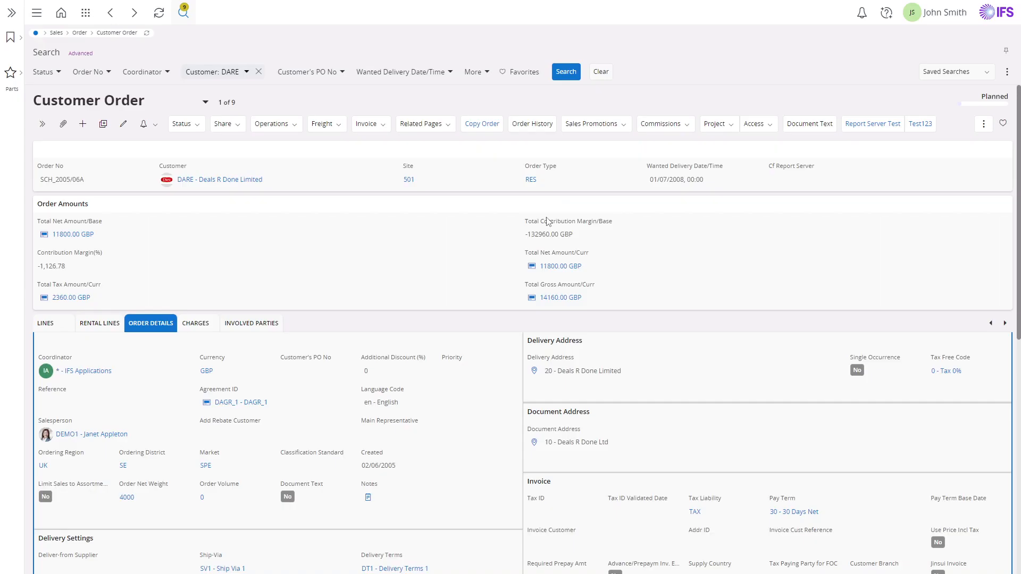
- Edit the order's wanted delivery date to 02/07/2008, 00:00, and cancel the edit without saving
click(135, 125)
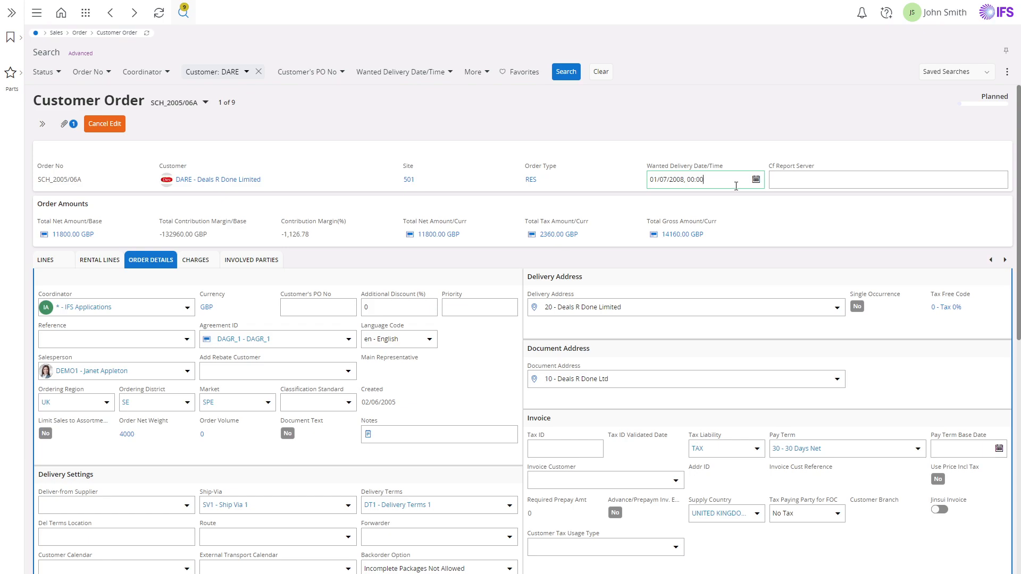
click(756, 180)
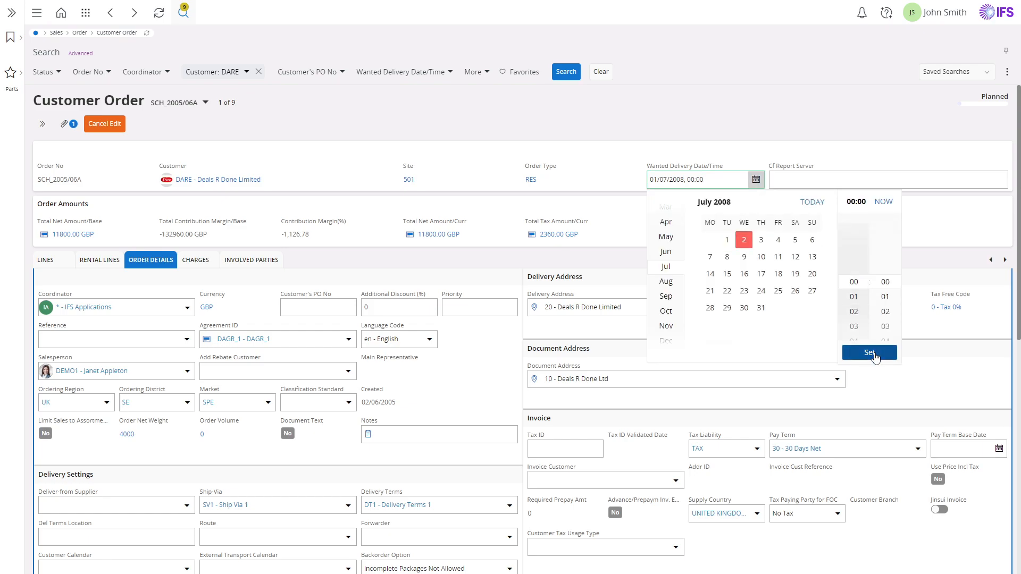
click(875, 353)
click(725, 179)
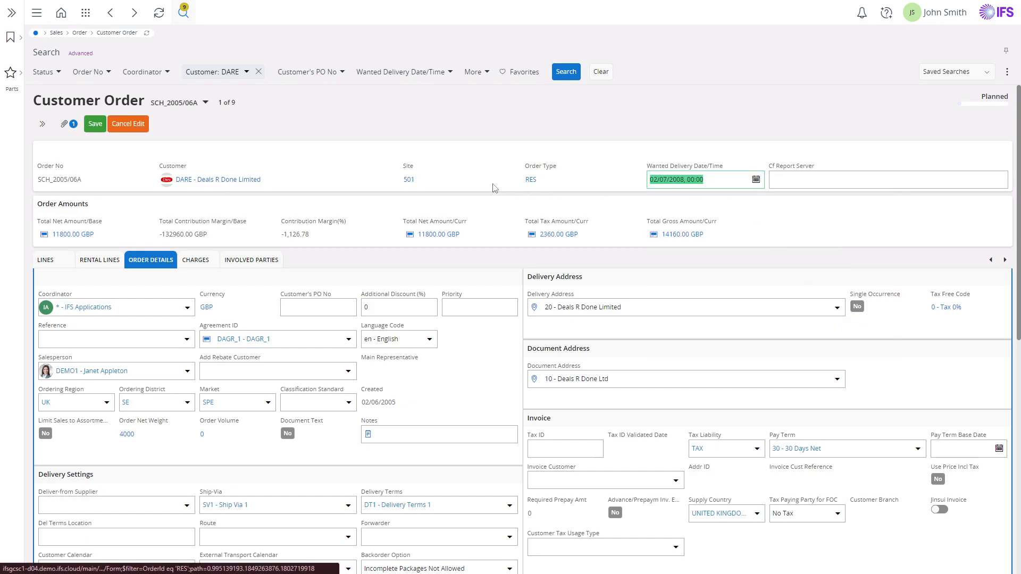
click(127, 126)
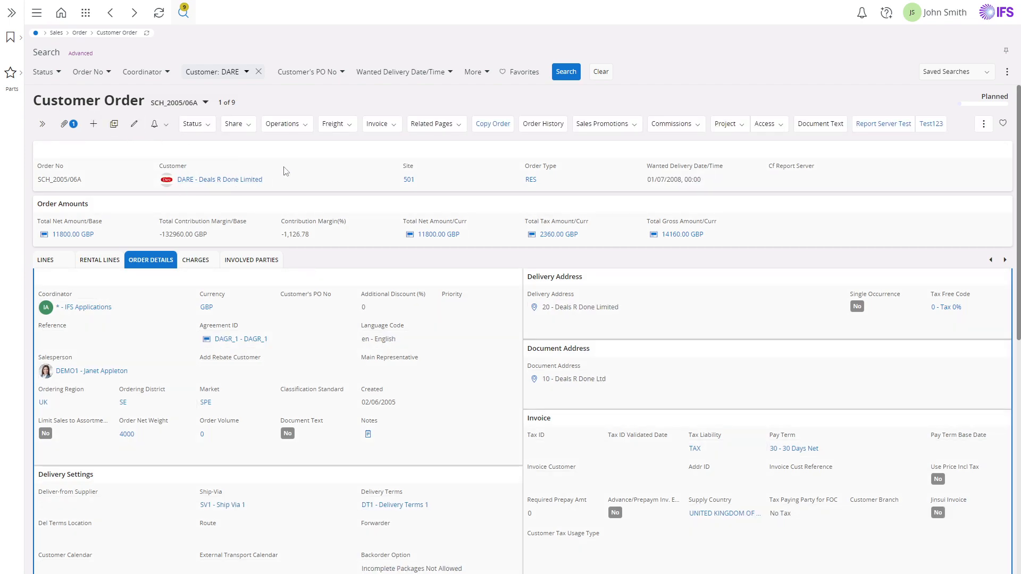
- Set up a change subscription for the order, trying the Notify Me Once and Addr ID switches, and confirm it
click(166, 128)
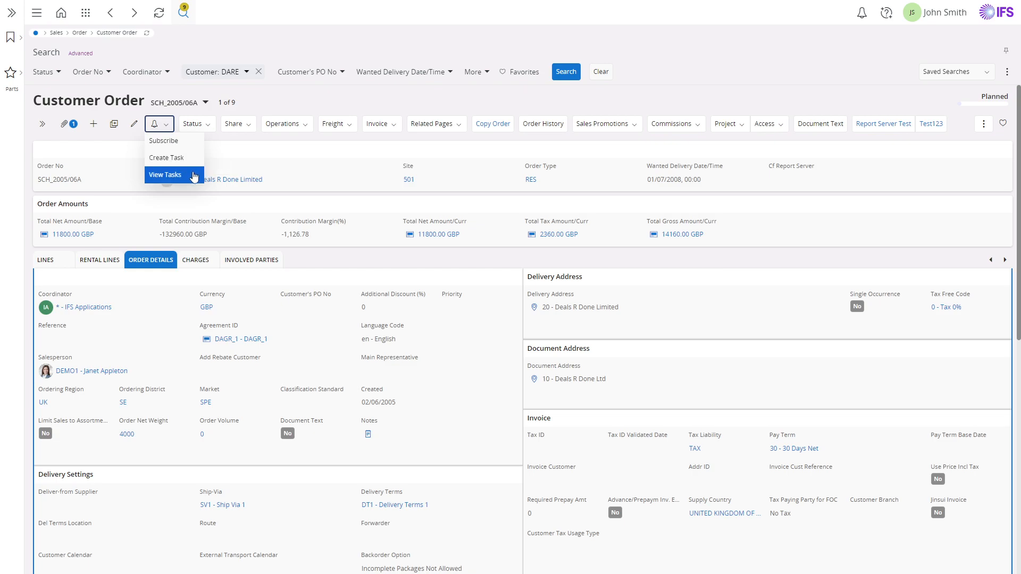
click(189, 143)
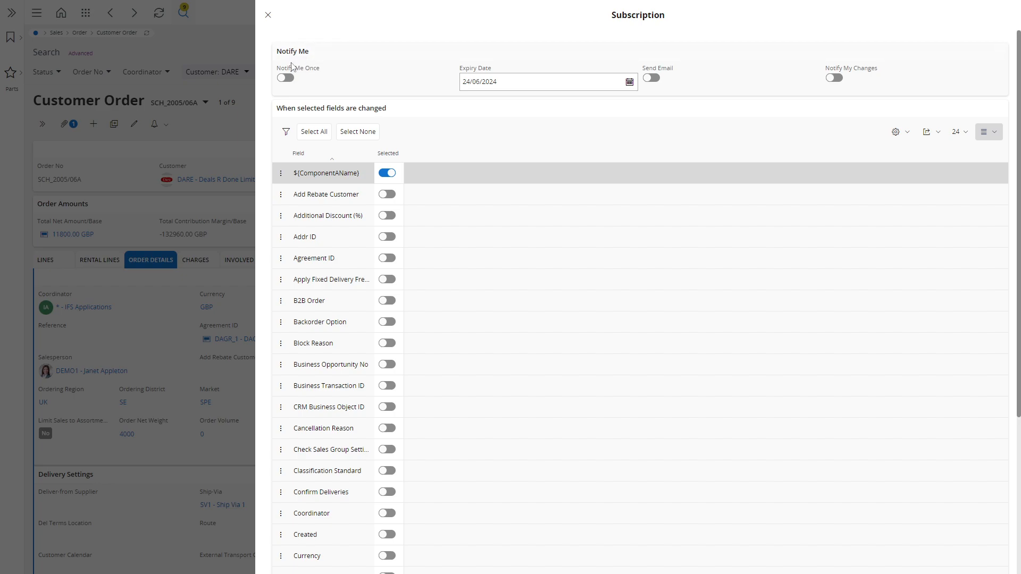
click(286, 78)
click(286, 78)
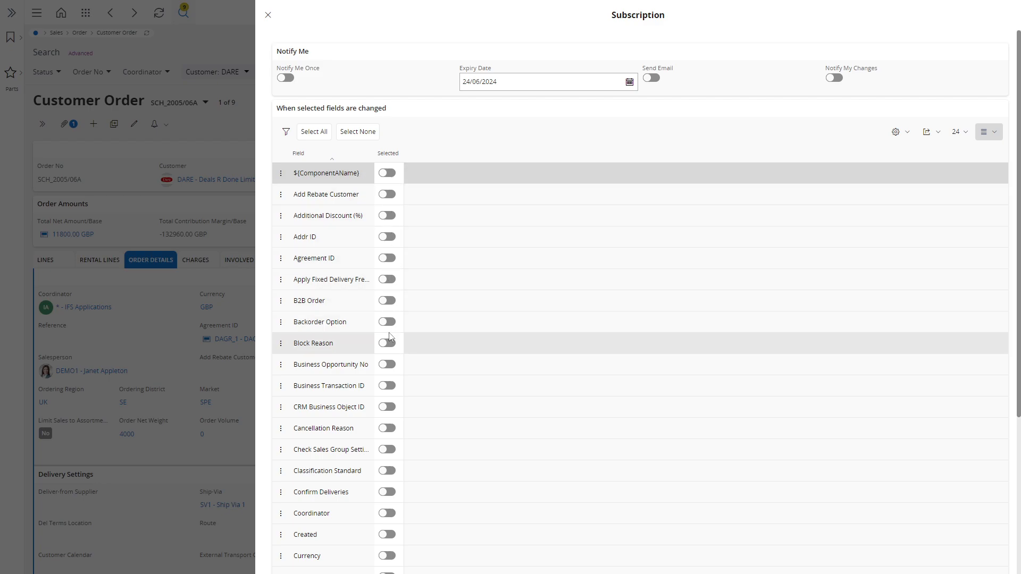
click(391, 242)
scroll(406, 319, down, 5)
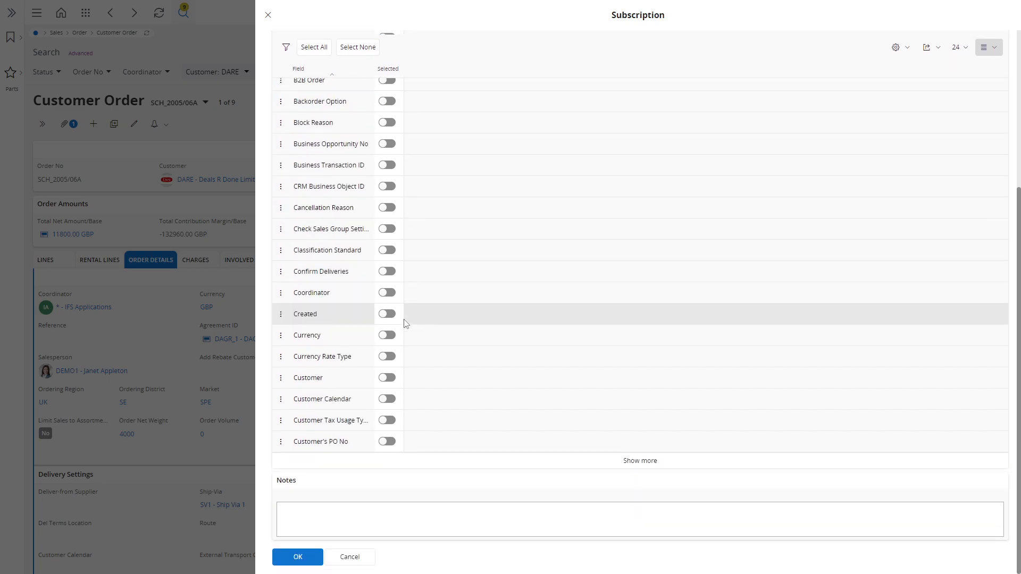
click(299, 558)
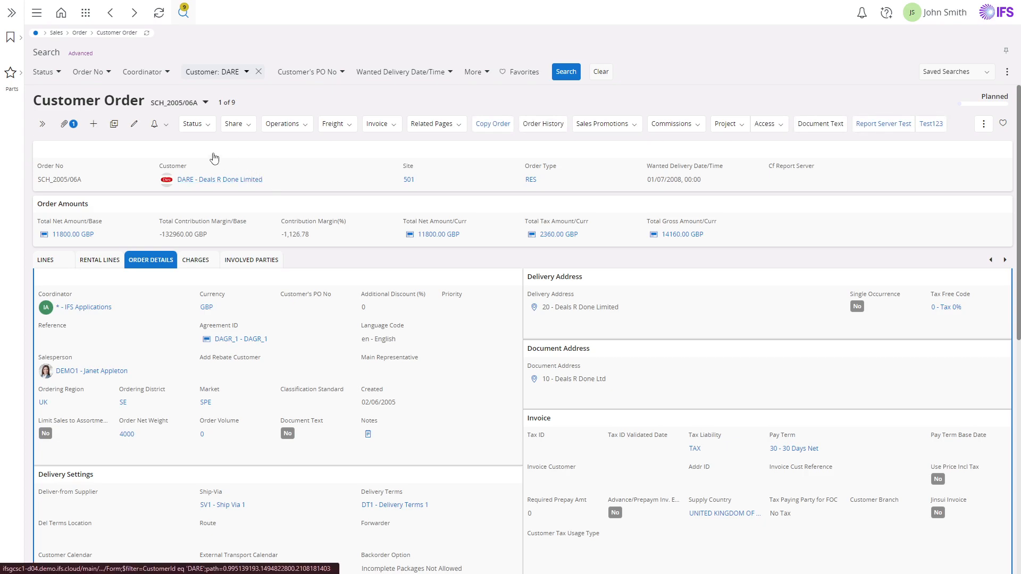
- Create a task for the order with High priority, Blue Flag and due date 24/05/2024, 00:00
click(160, 126)
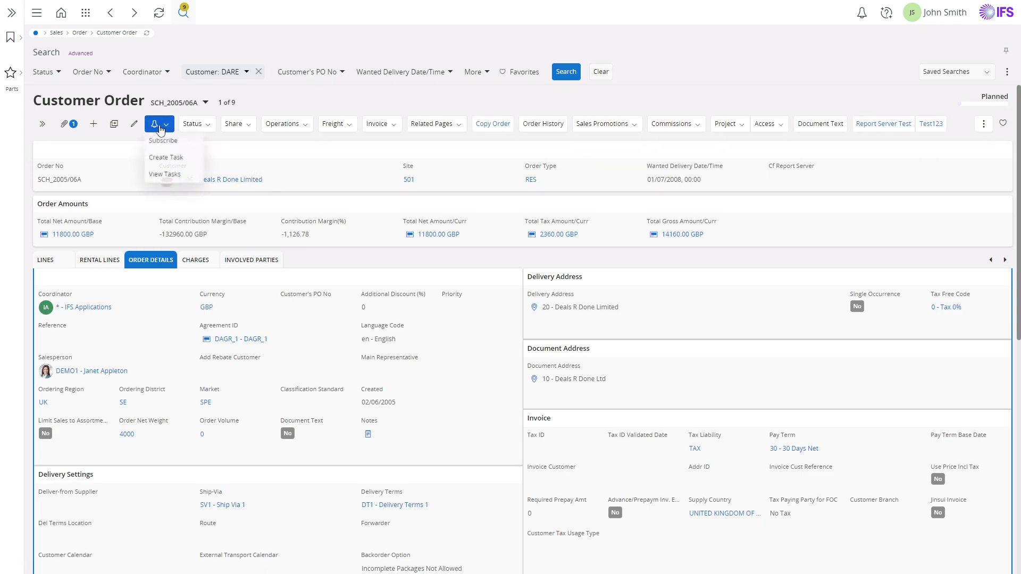
click(179, 158)
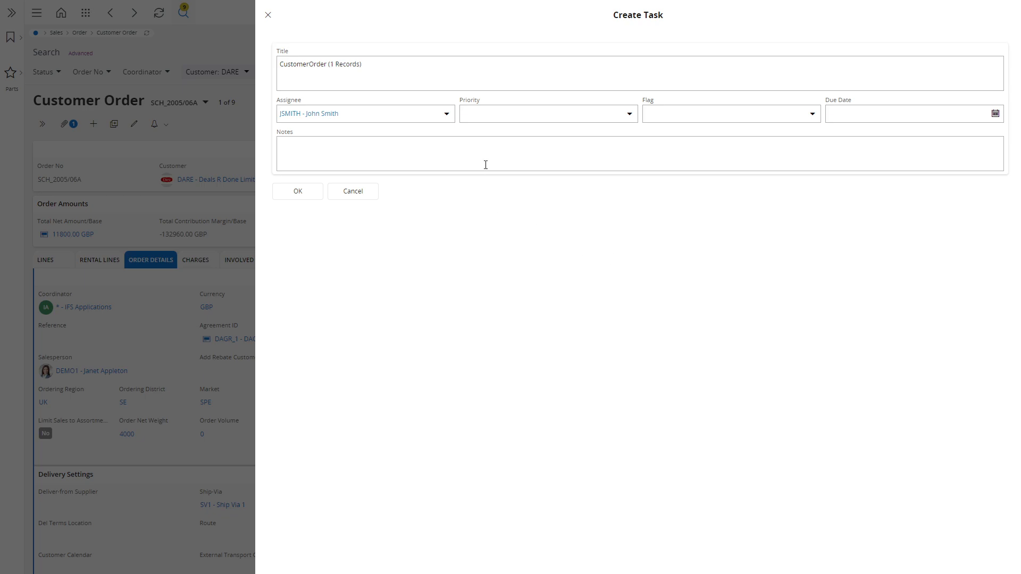
click(629, 116)
click(618, 134)
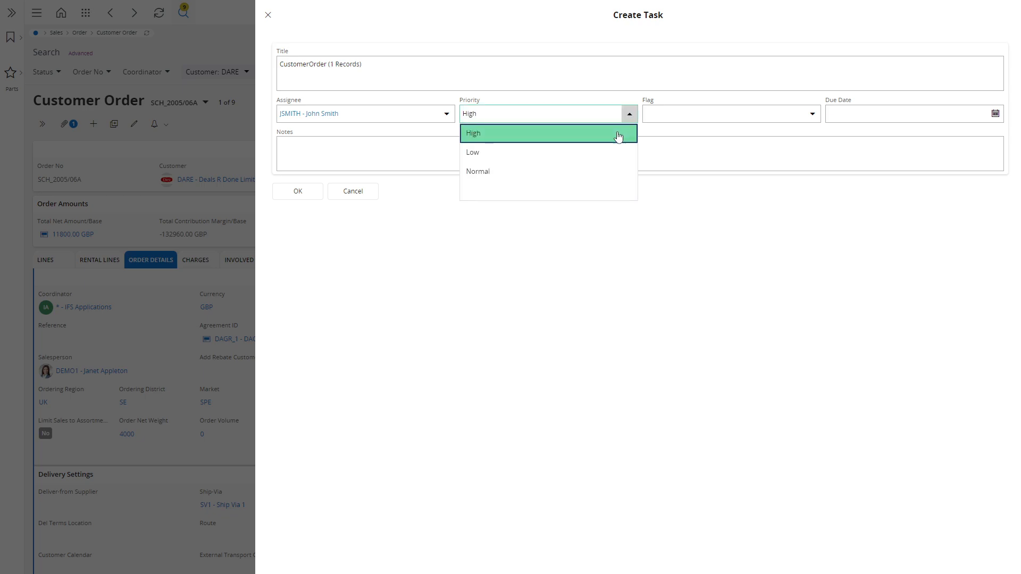
click(812, 113)
click(800, 134)
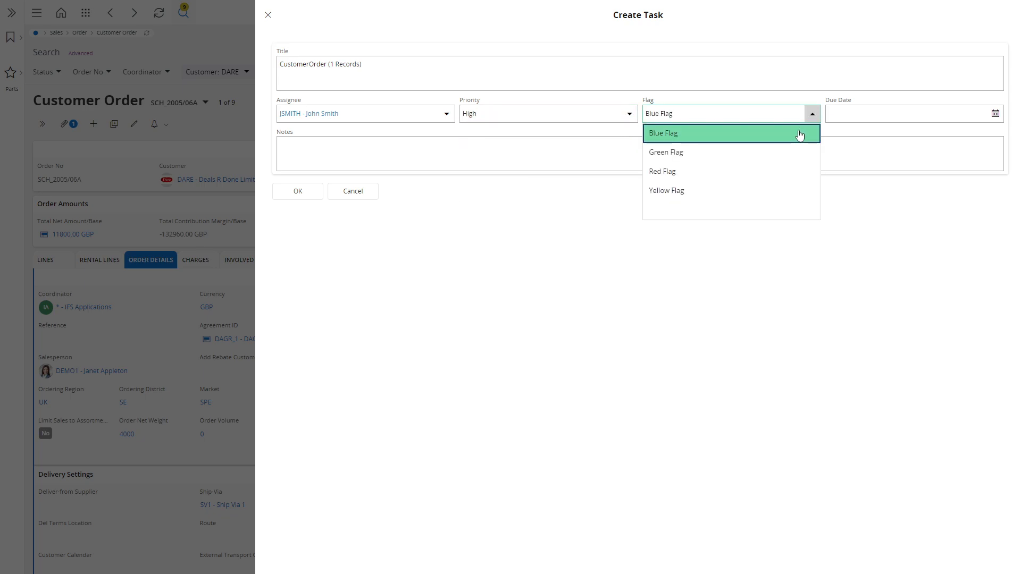
click(995, 113)
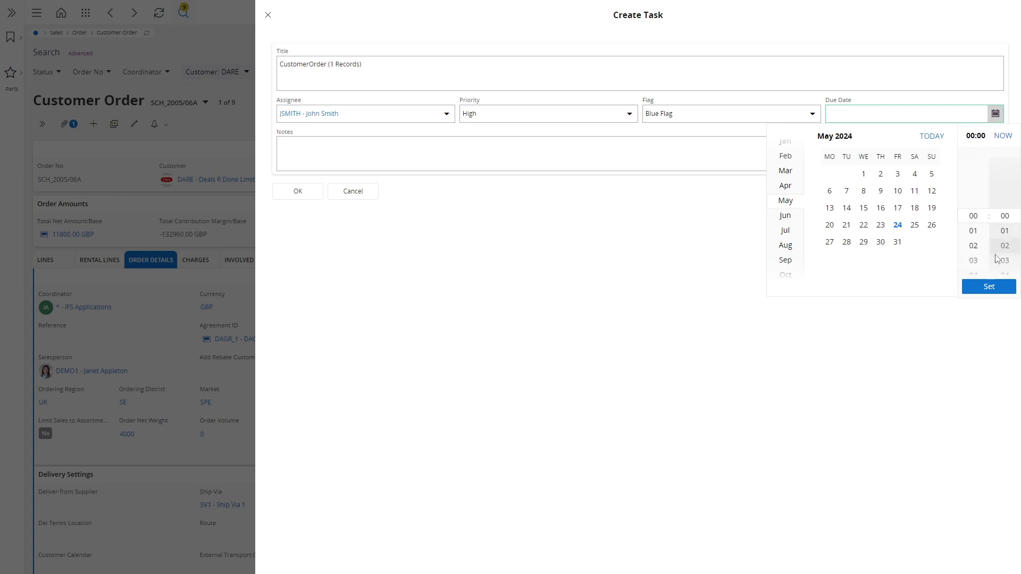
click(989, 286)
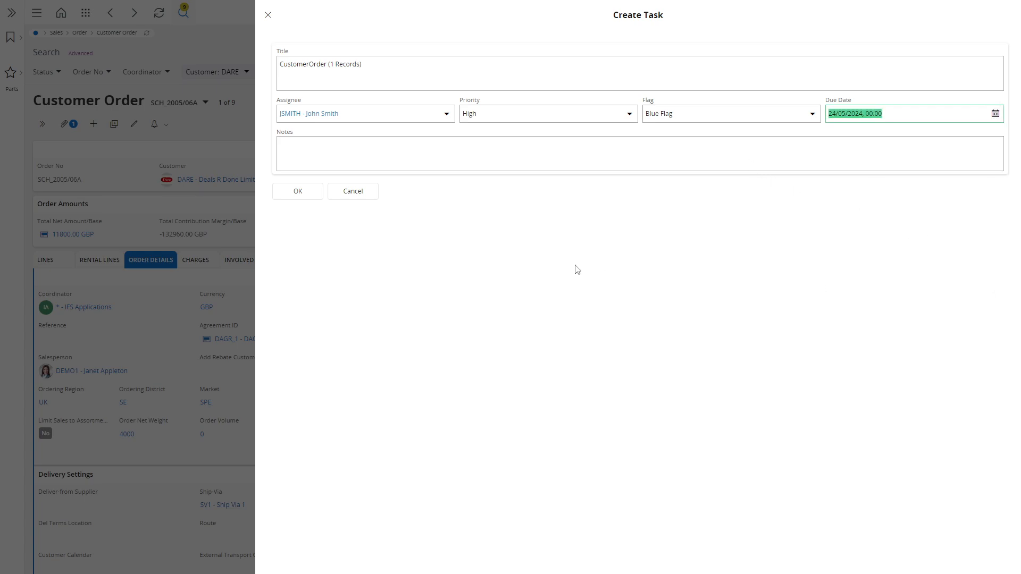
click(418, 152)
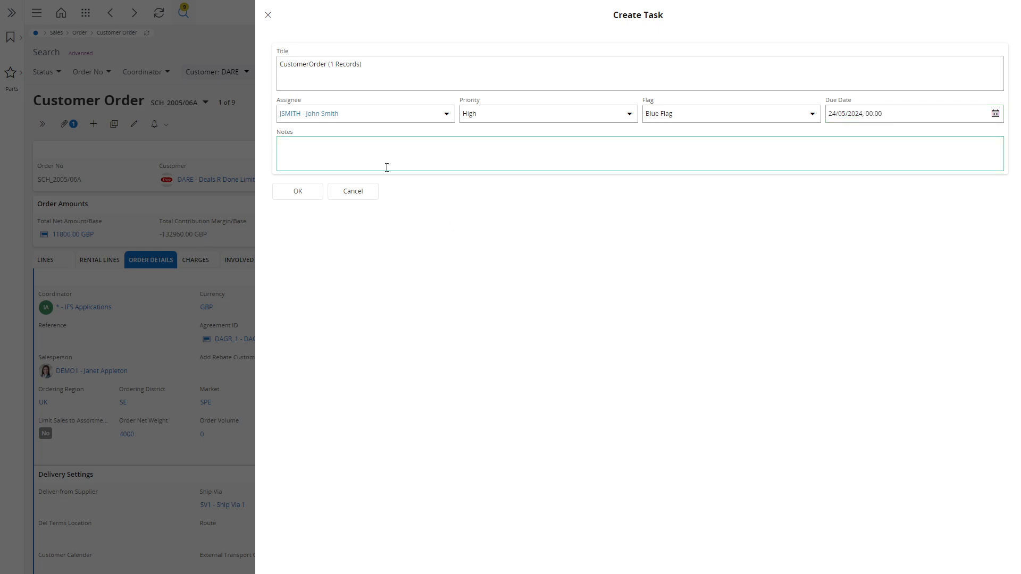
click(298, 196)
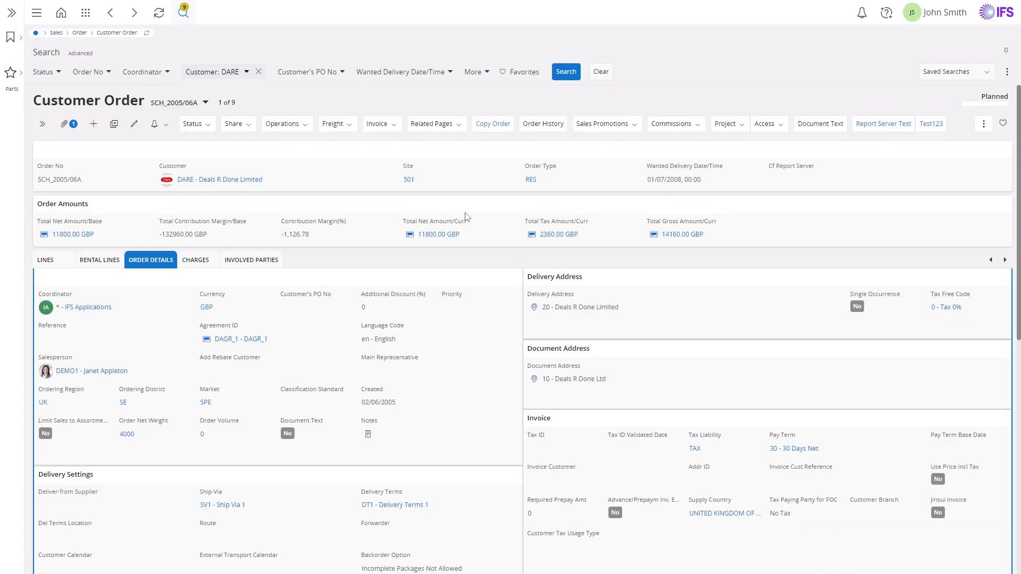
- View the order's tasks and reassign the High priority task to the first active person in the assignee list
click(166, 130)
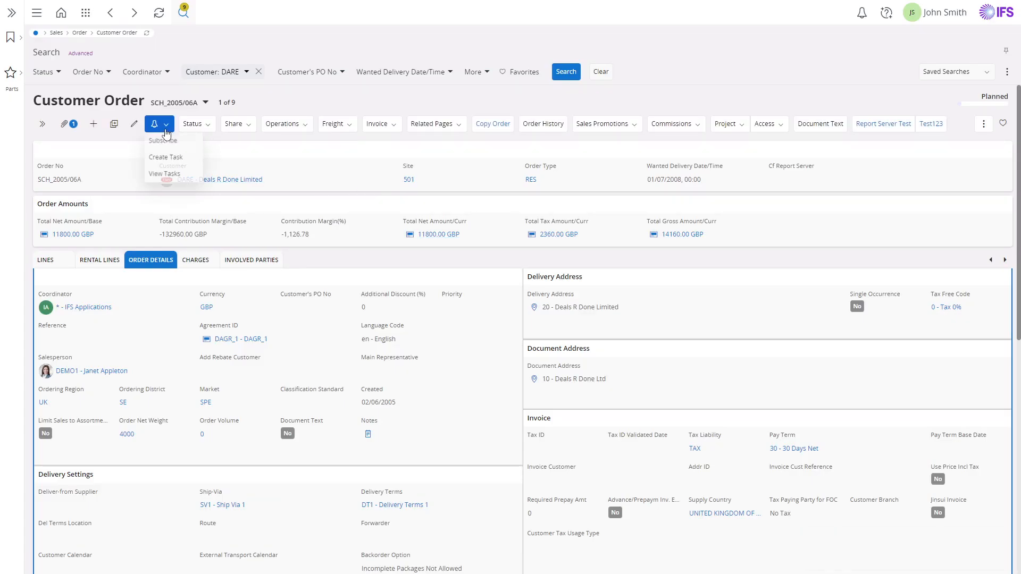
click(168, 173)
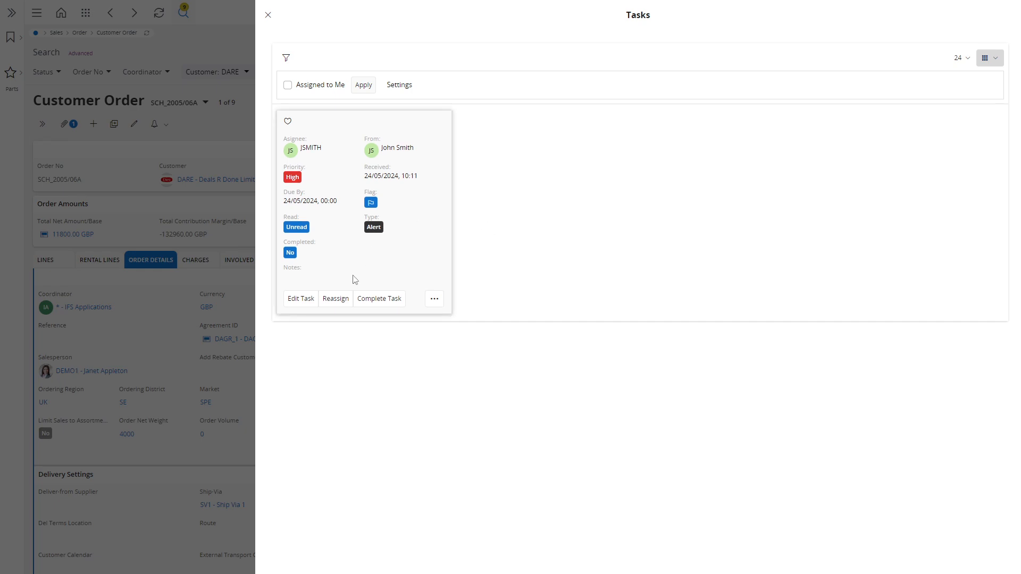
click(336, 299)
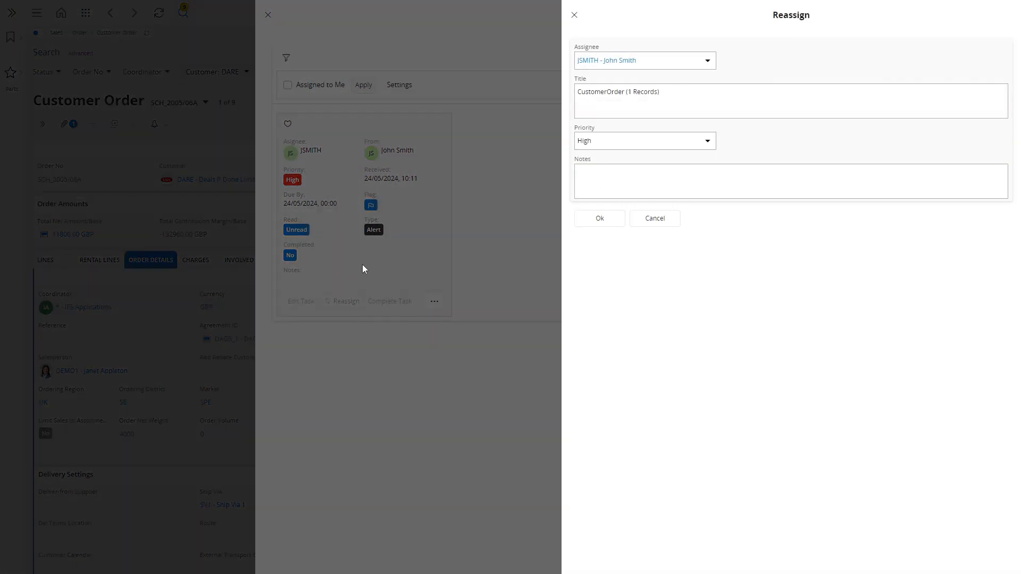
click(707, 61)
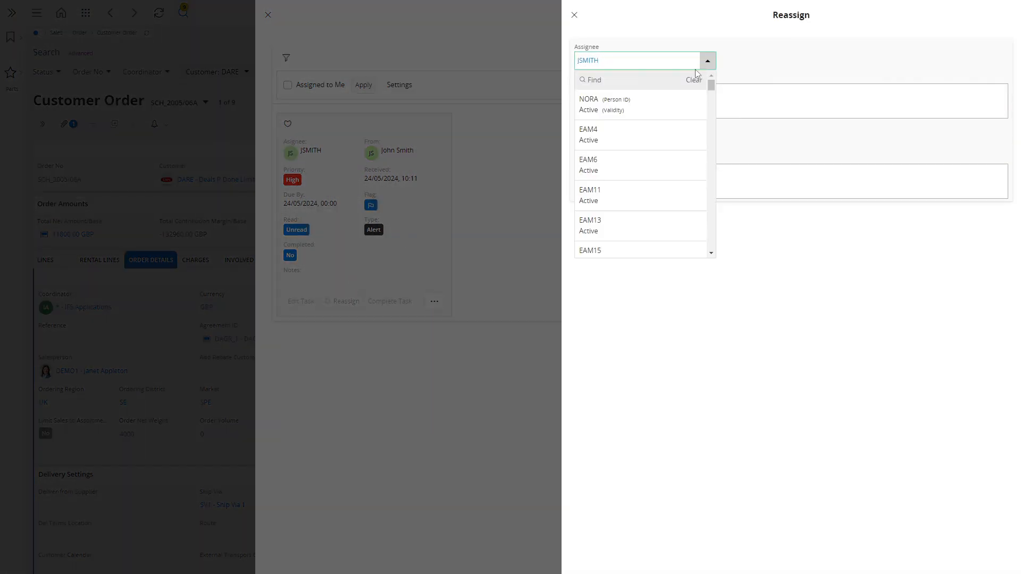
click(659, 112)
click(598, 218)
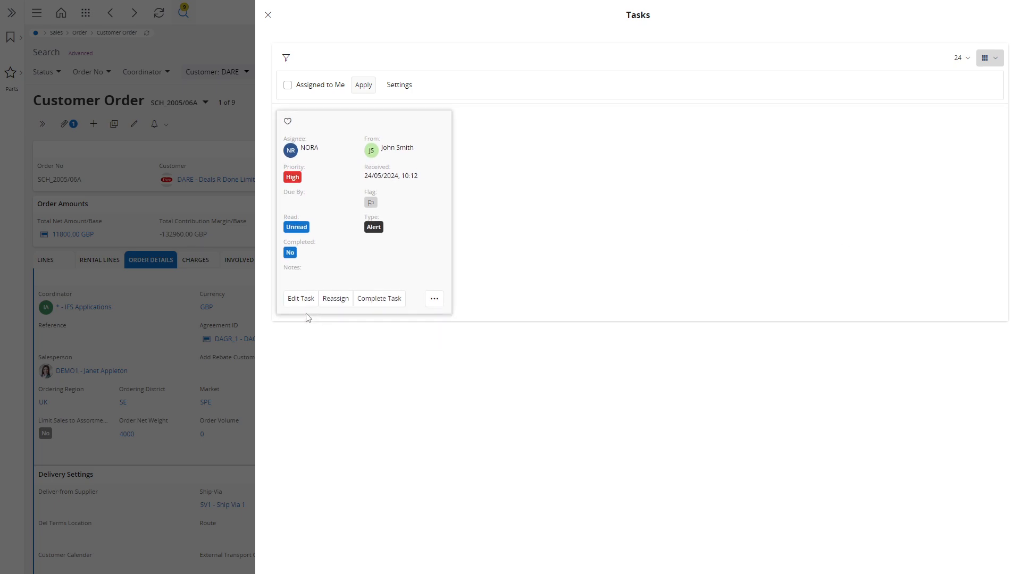
- Open the task for editing without changing it, and try the Assigned to Me filter before closing the task list
click(299, 298)
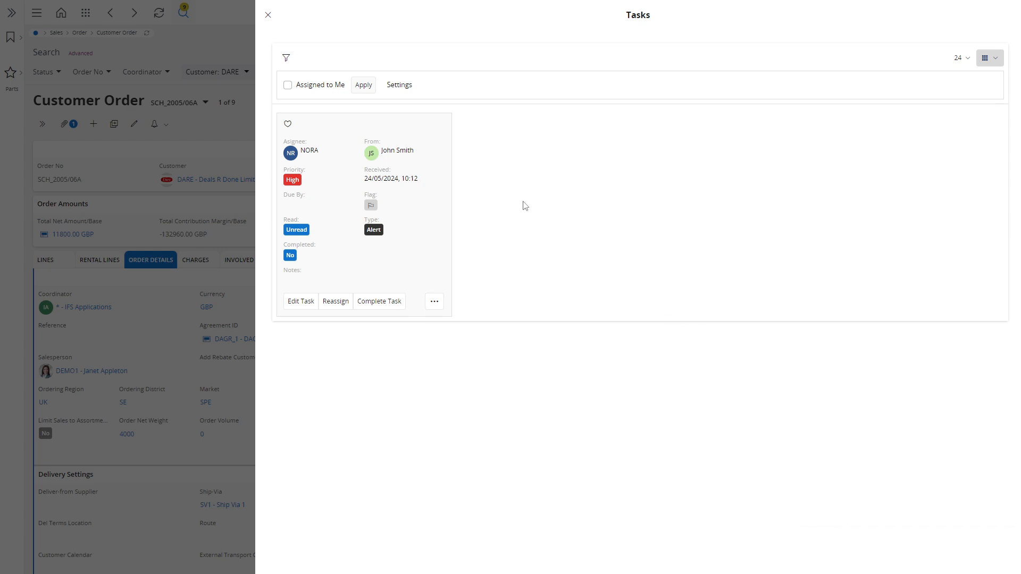
click(288, 88)
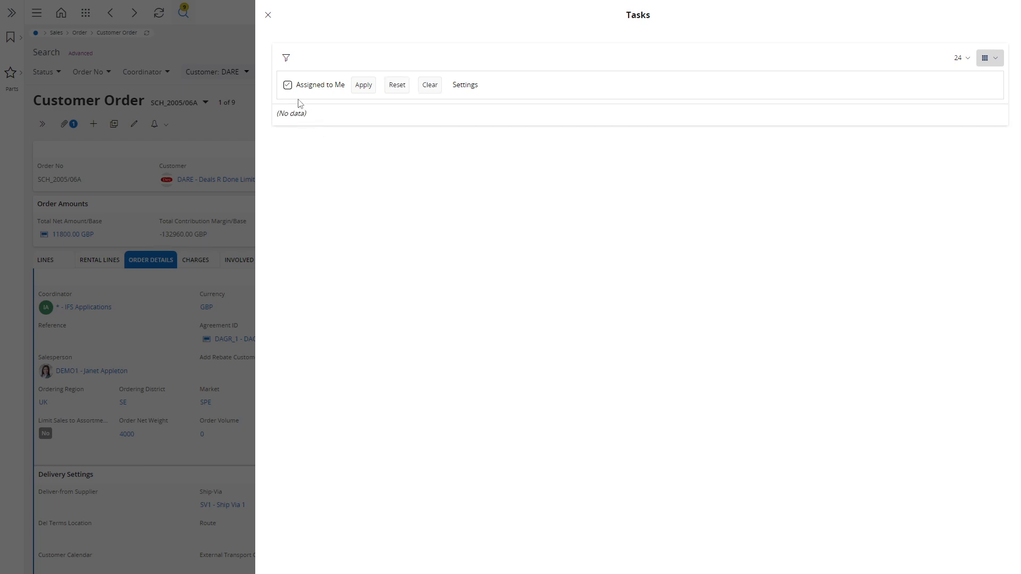
click(288, 87)
click(200, 142)
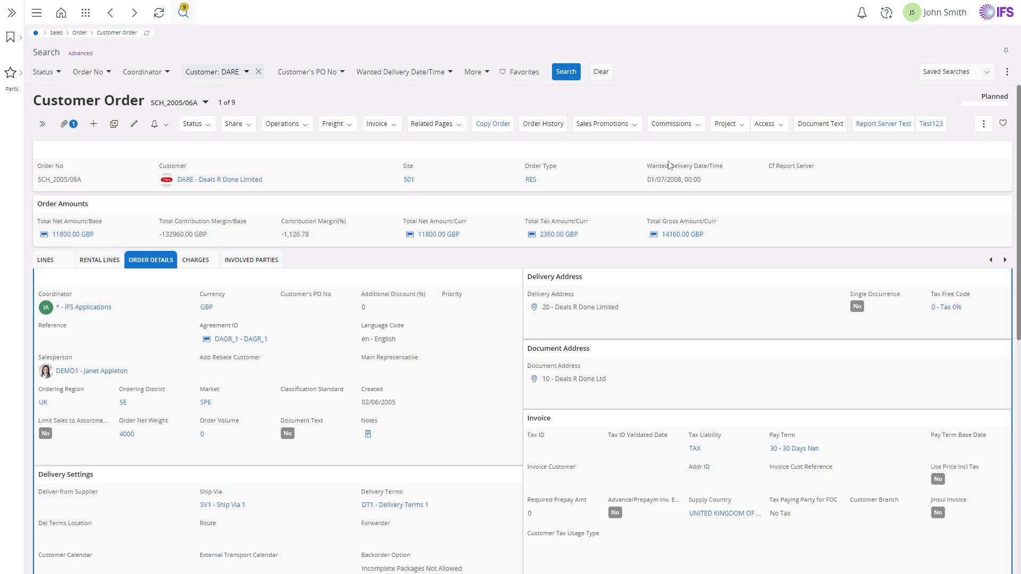
- Review the order's available commands in the full command list, the command search and the Sales Promotions options without running any
click(983, 124)
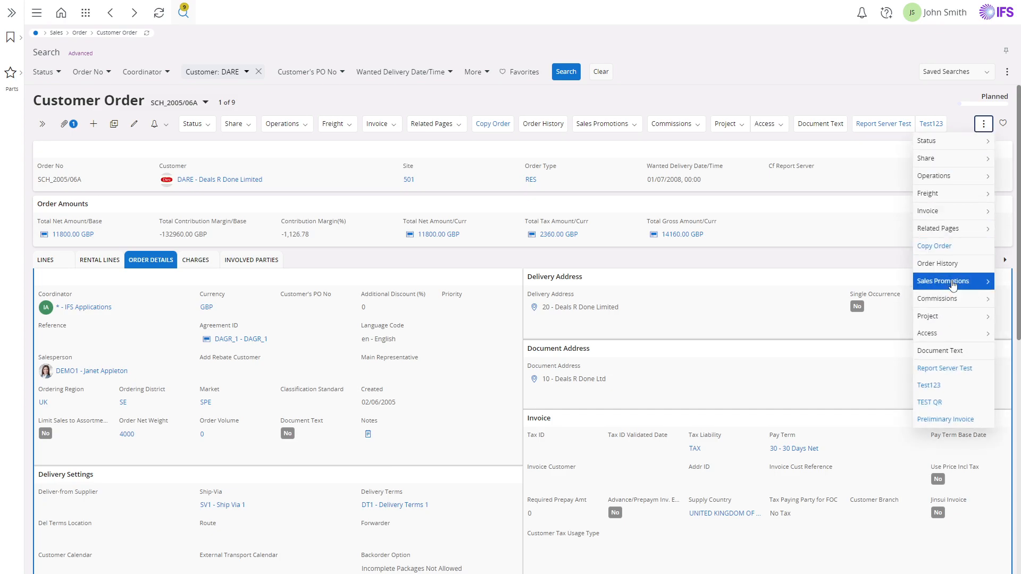
click(745, 87)
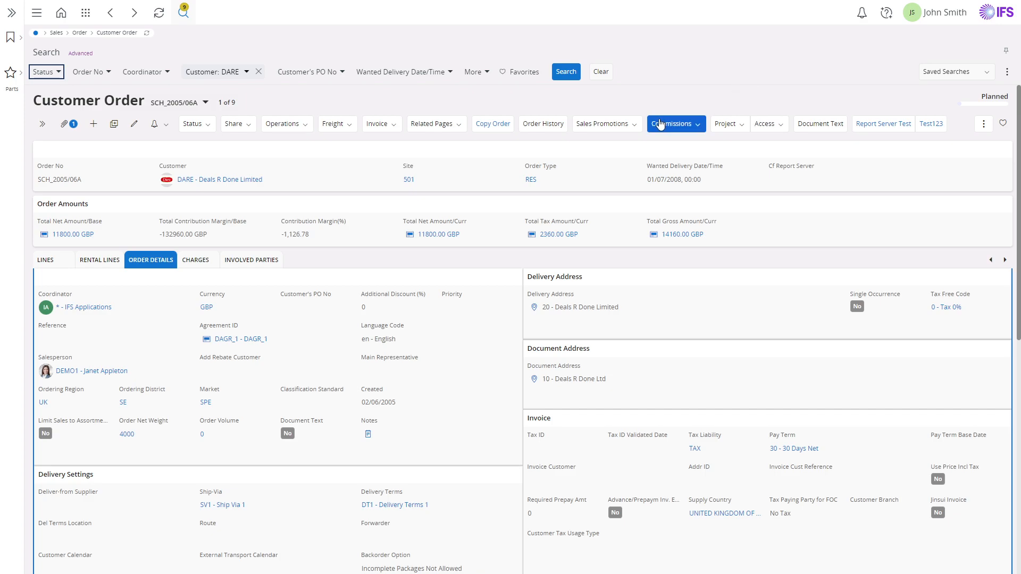
key(ctrl+k)
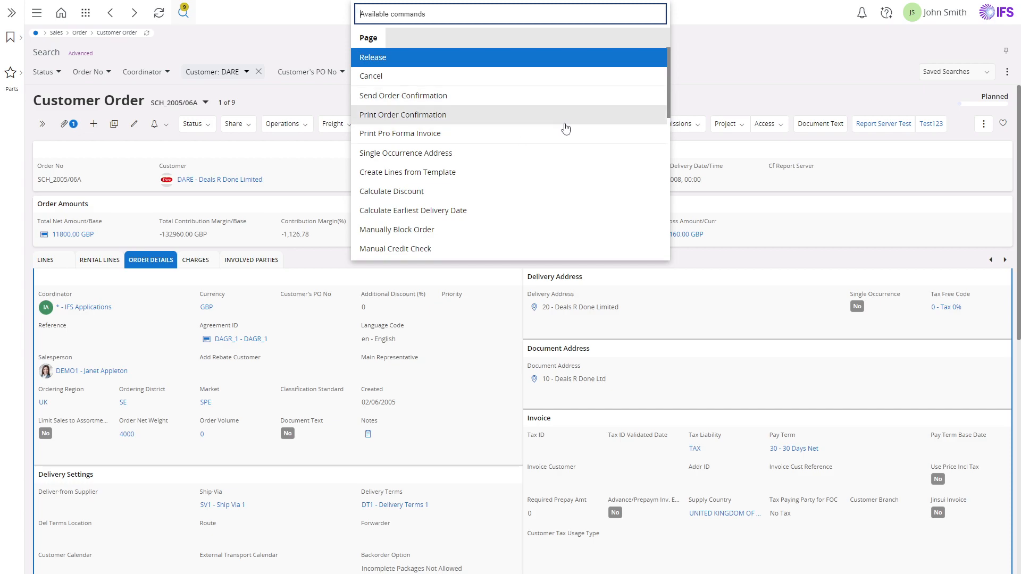
click(845, 87)
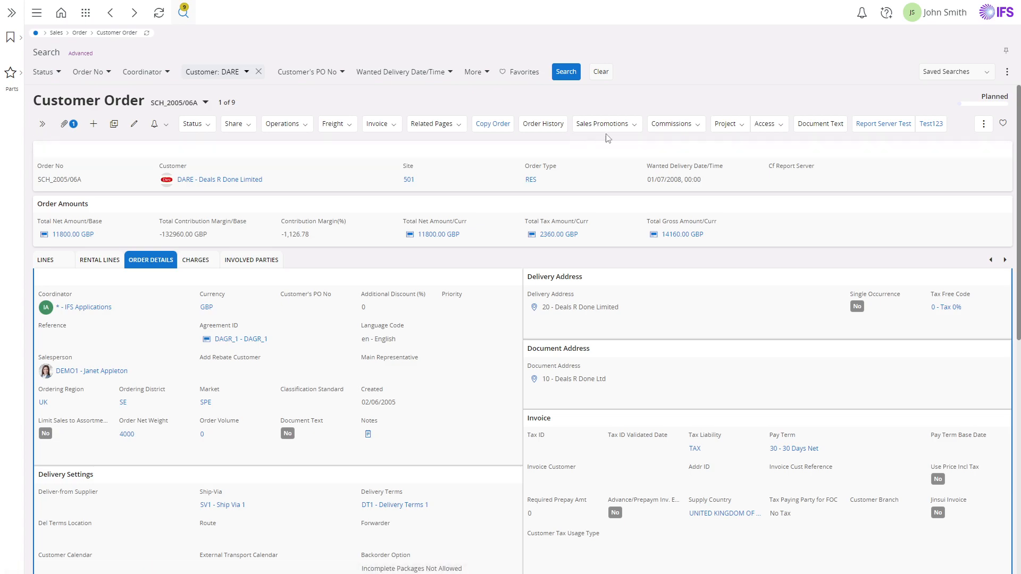
click(633, 131)
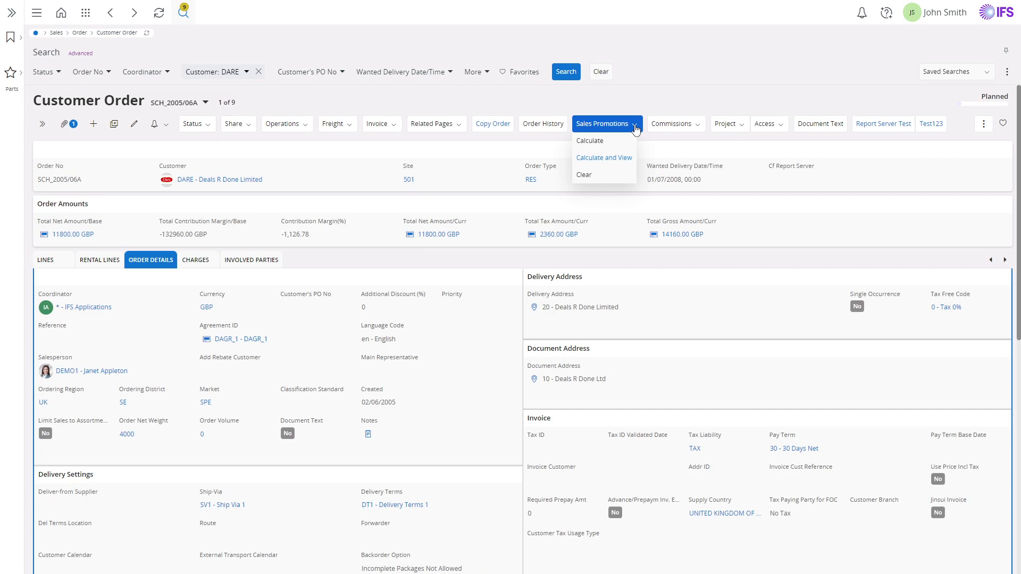
click(762, 106)
- Collapse the Delivery Address, Document Address, Invoice and Delivery Settings groups, keeping the group with the coordinator and salesperson expanded
scroll(200, 236, down, 1)
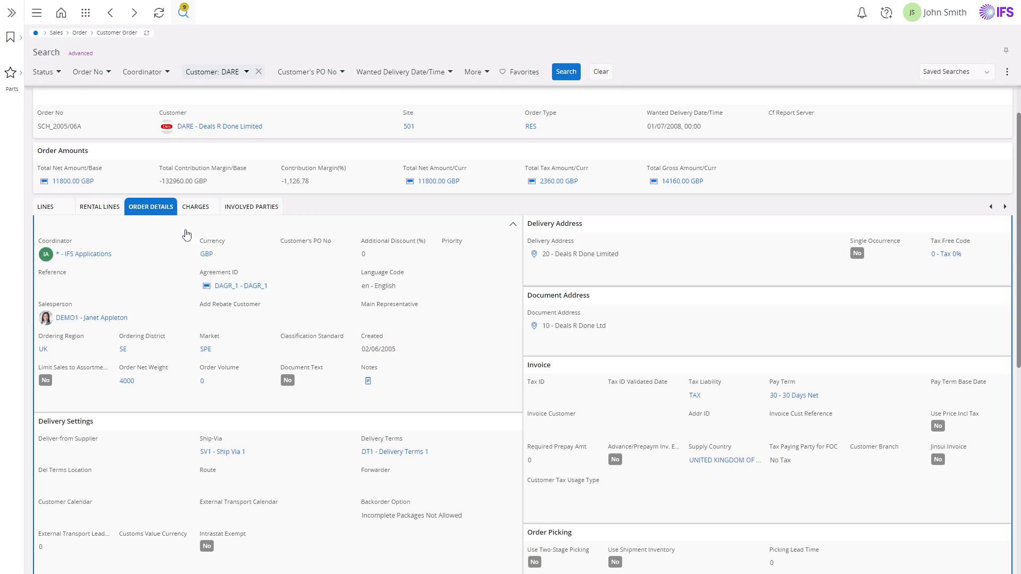
click(96, 224)
click(555, 225)
click(565, 244)
click(563, 264)
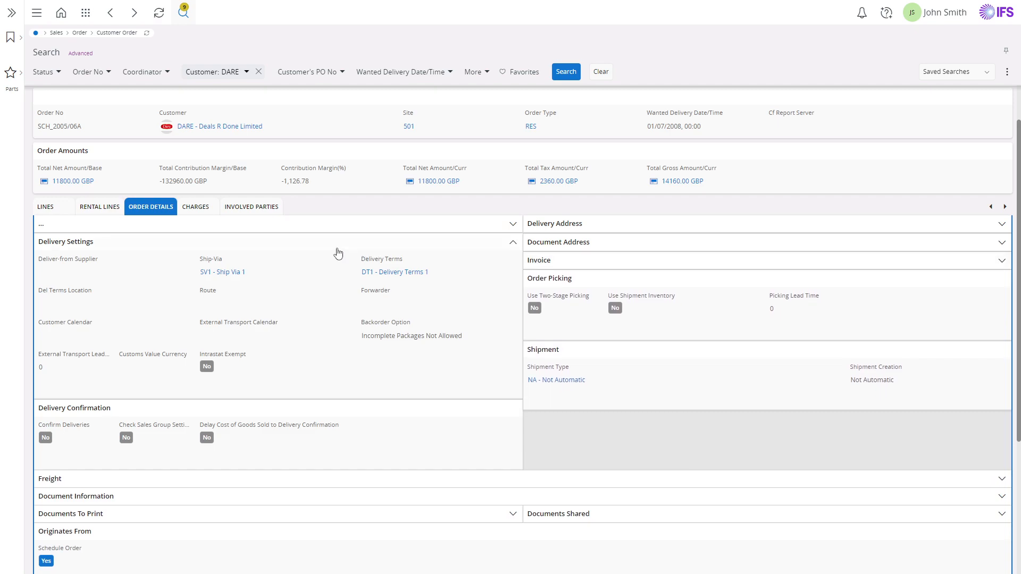
click(215, 241)
click(189, 227)
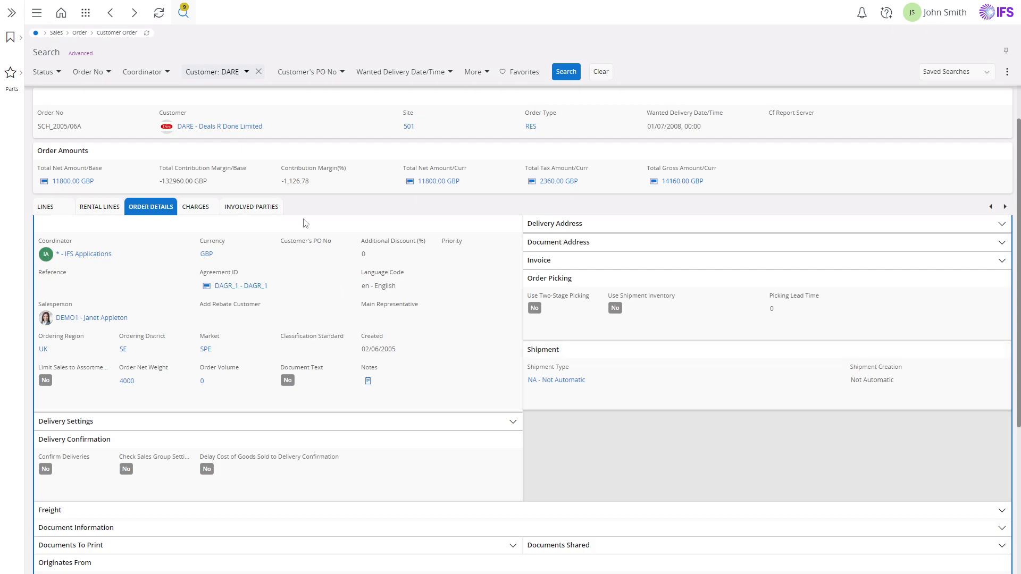
- Look through the order's Charges and Involved Parties, and return to Order Details
click(200, 210)
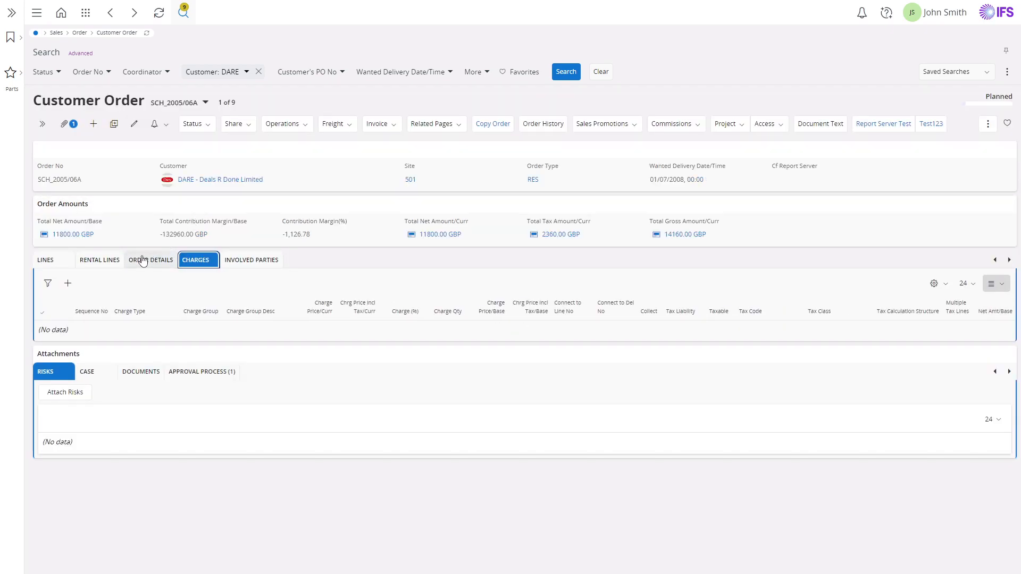
click(150, 260)
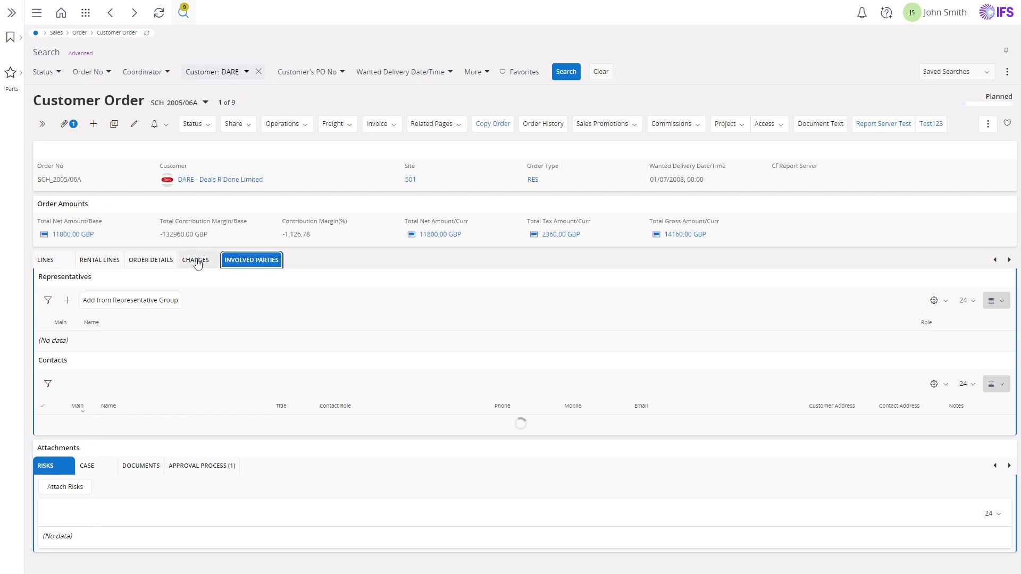
click(163, 260)
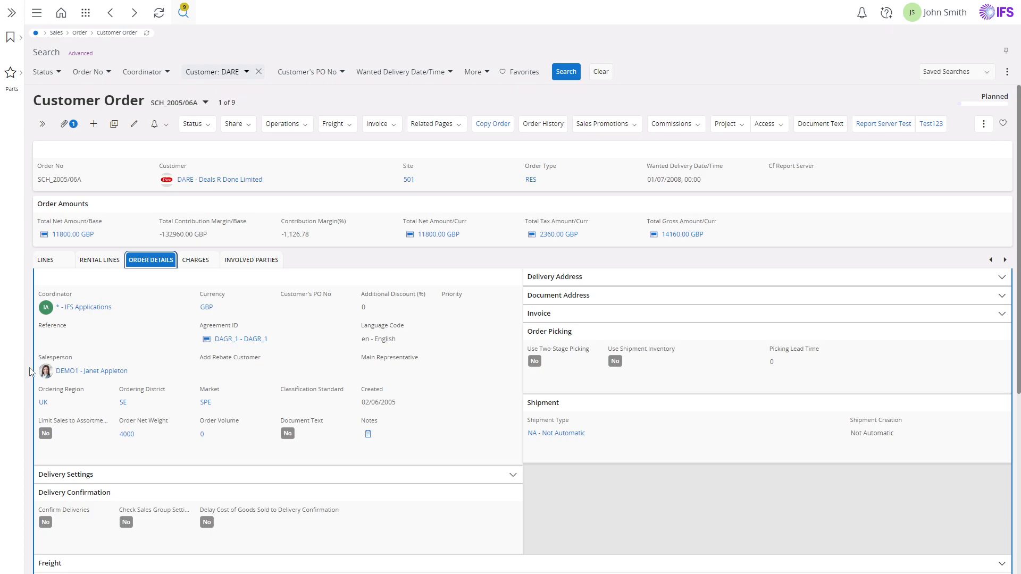
- View the salesperson's contact card and follow the salesperson link, returning to the order
mouse_move(45, 371)
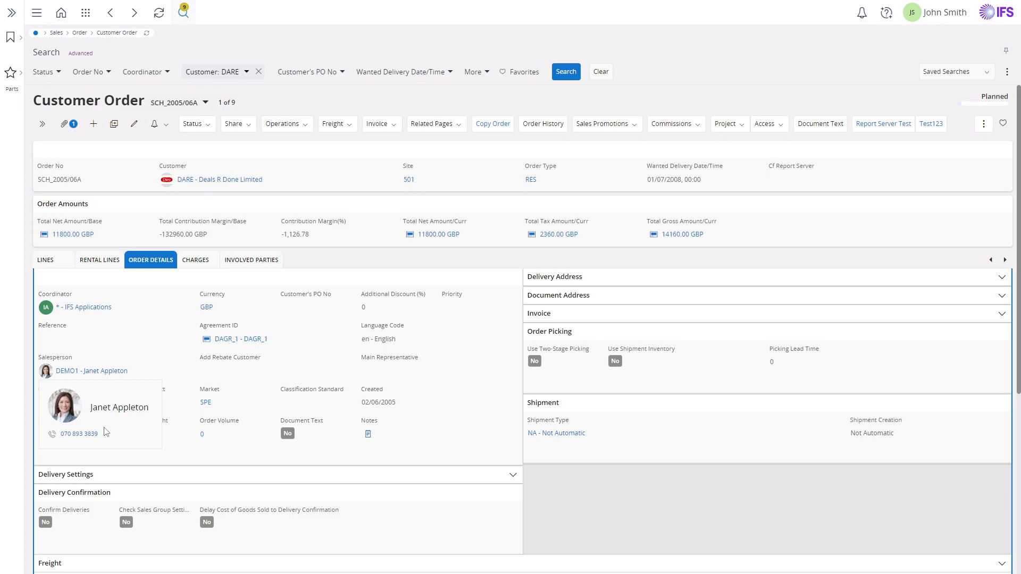
click(100, 374)
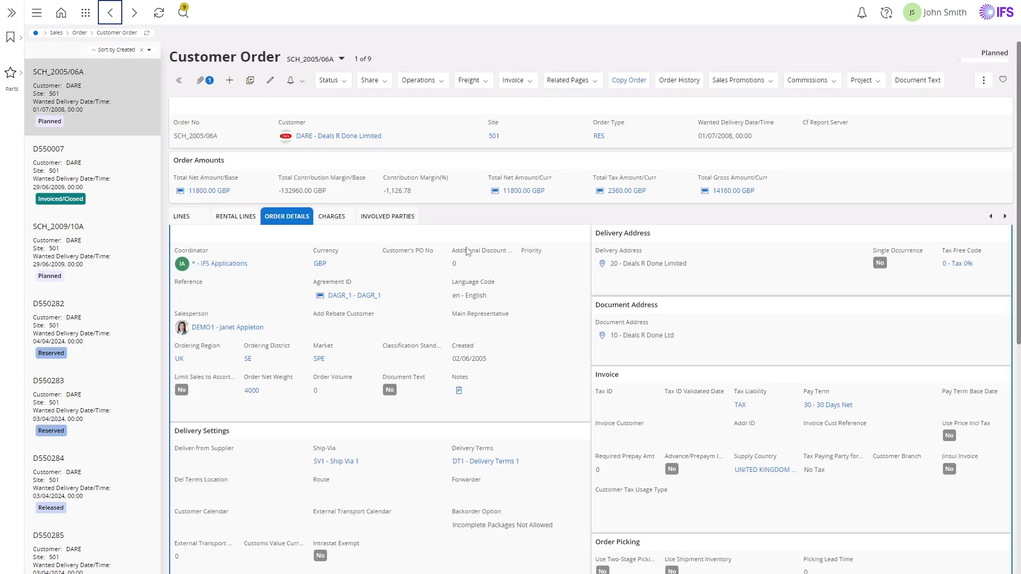
- Add the order to Favorites and remove it again, and view the list of possible order statuses
click(1003, 81)
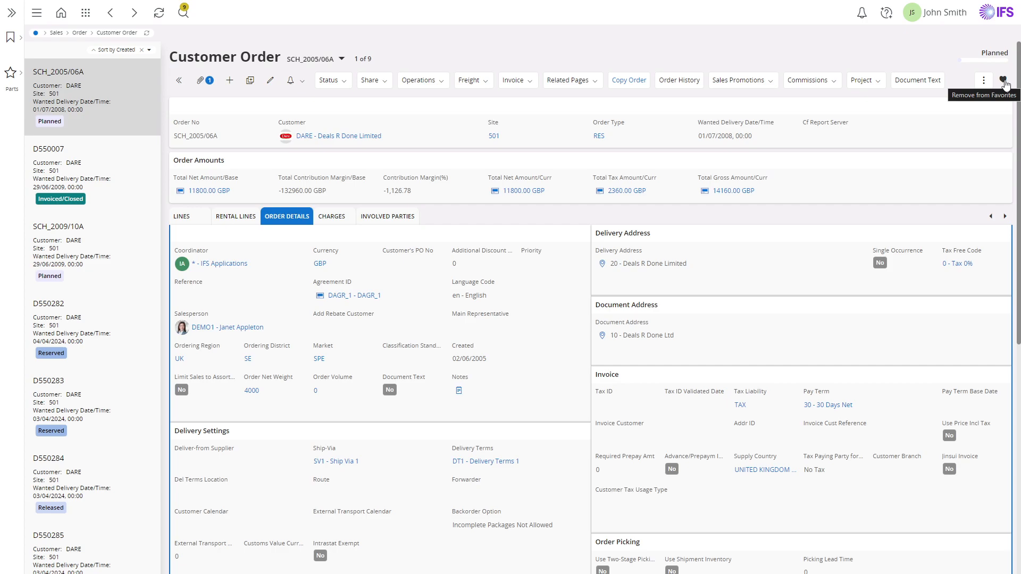
click(1003, 82)
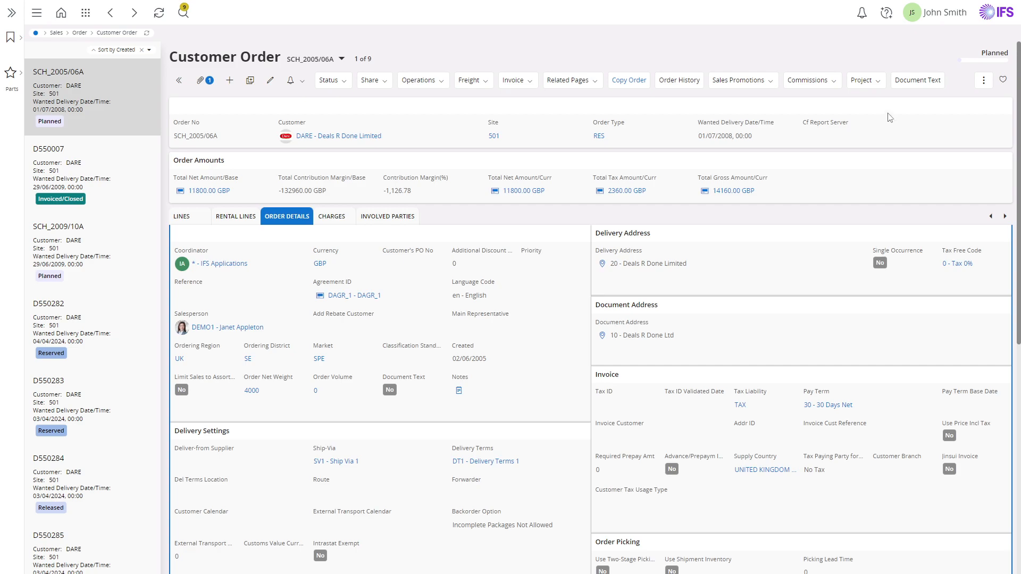
click(997, 53)
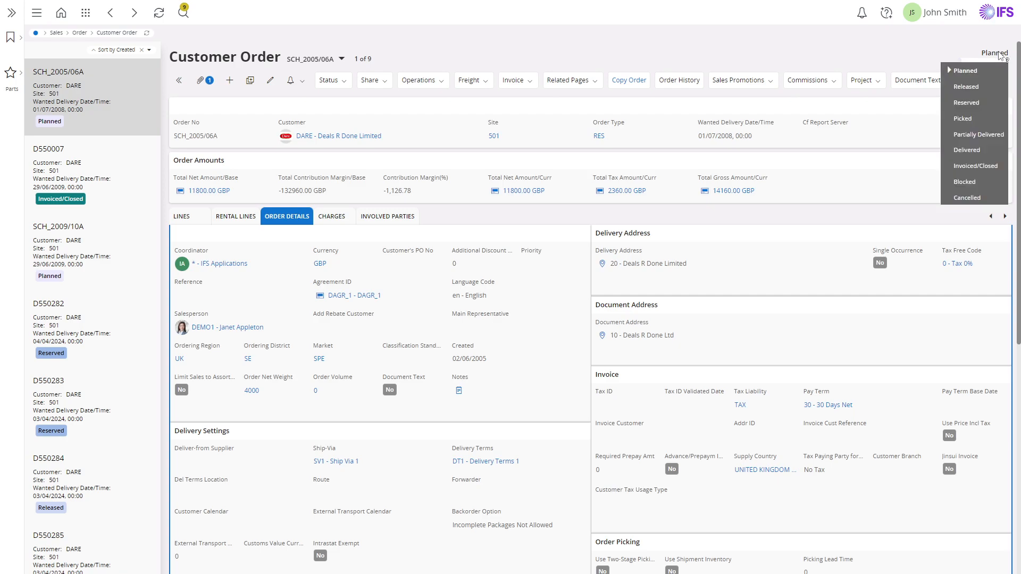